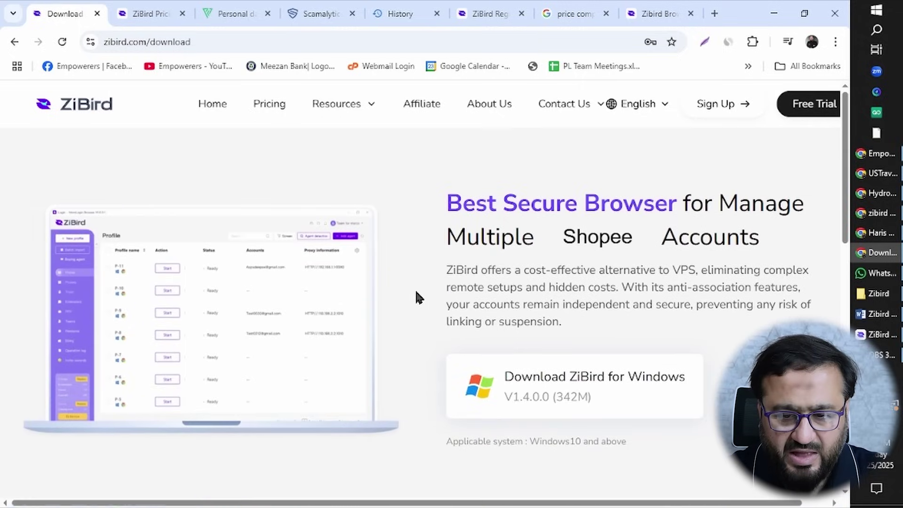
Try to sign up for a verification code, get the already-registered error, then view Pricing.
left_click(729, 108)
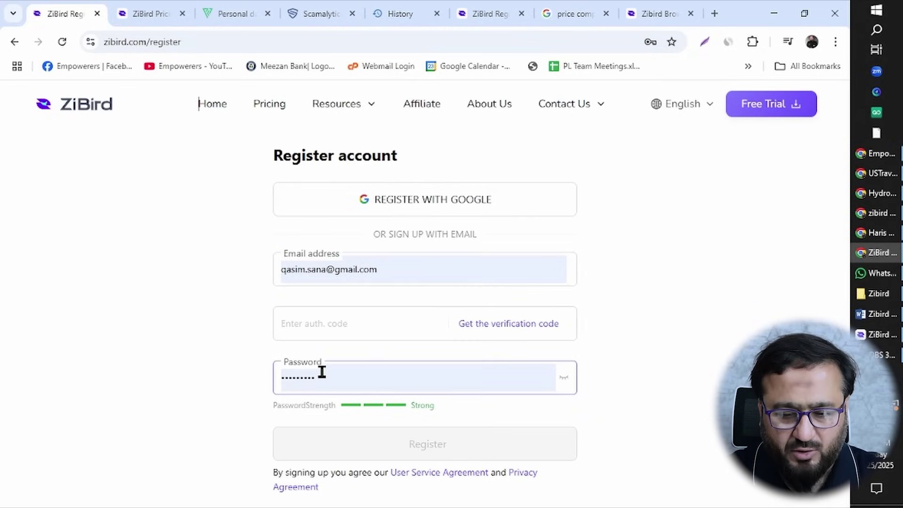
left_click(377, 323)
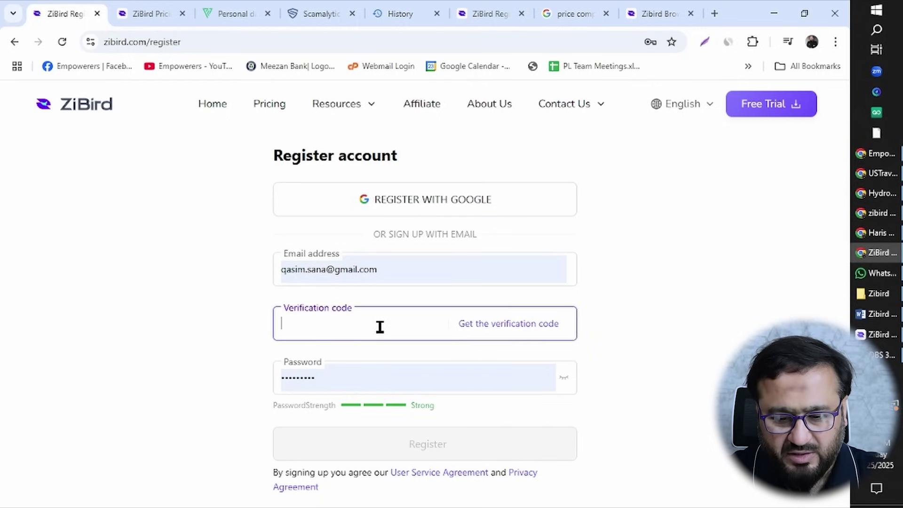
left_click(506, 323)
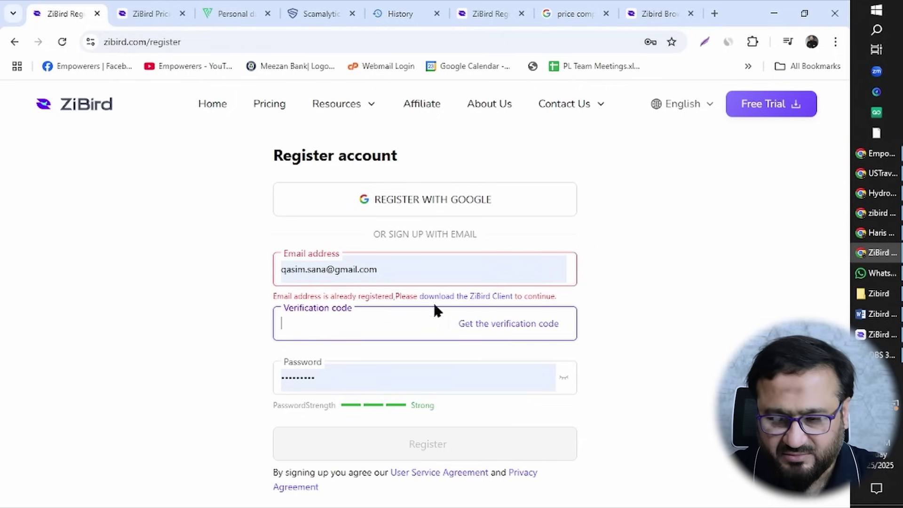
left_click(630, 246)
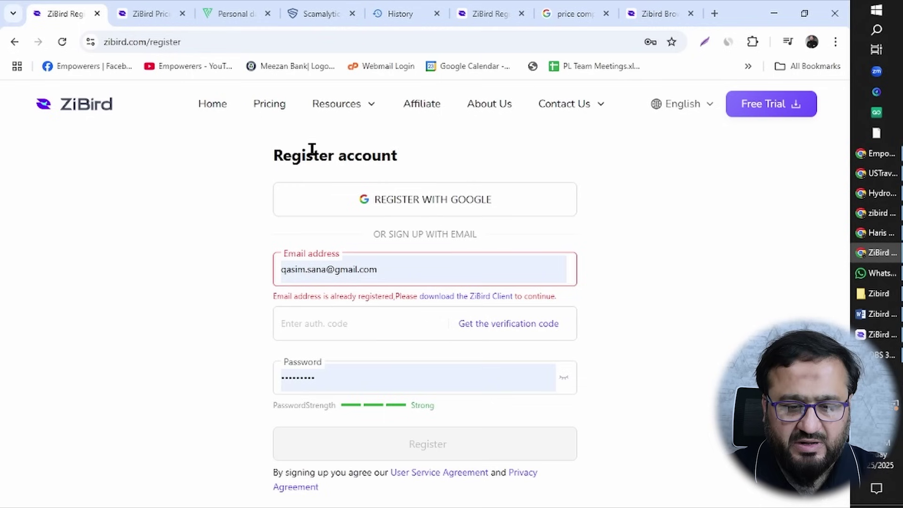
left_click(264, 110)
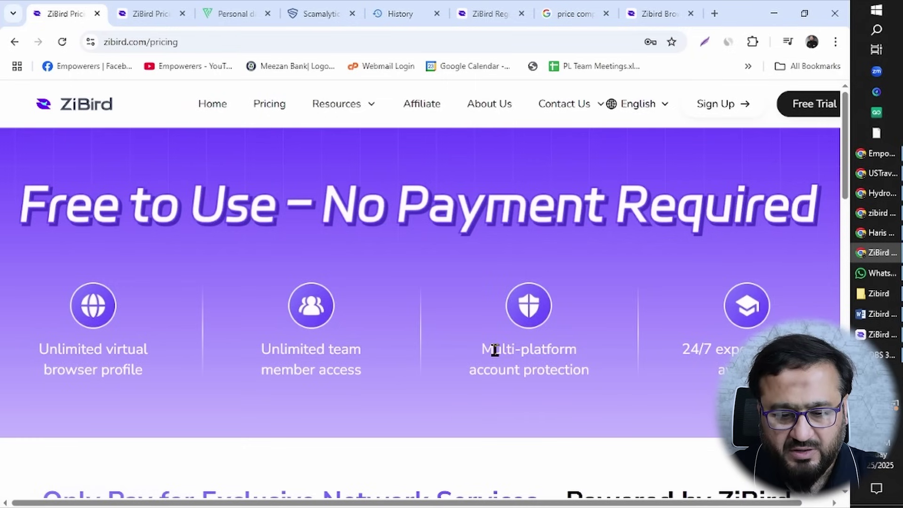
scroll(490, 350, "down", 1)
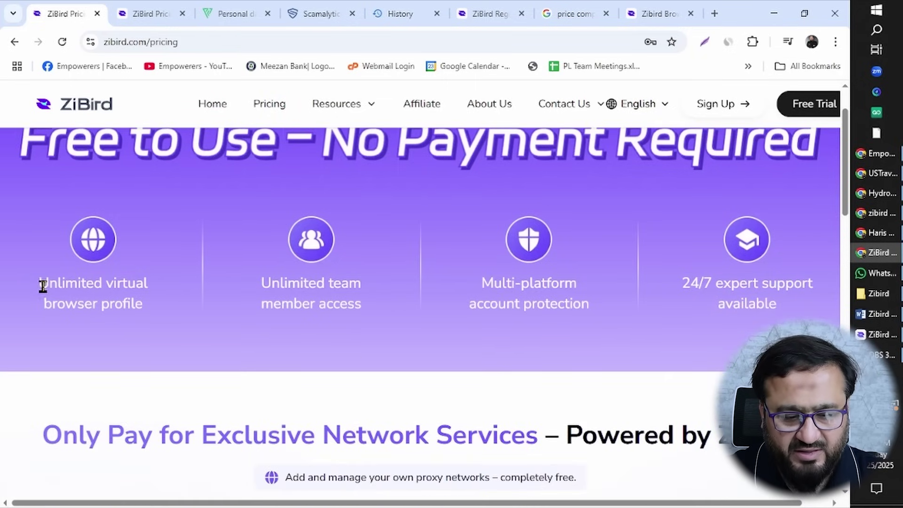
left_click_drag(40, 283, 154, 310)
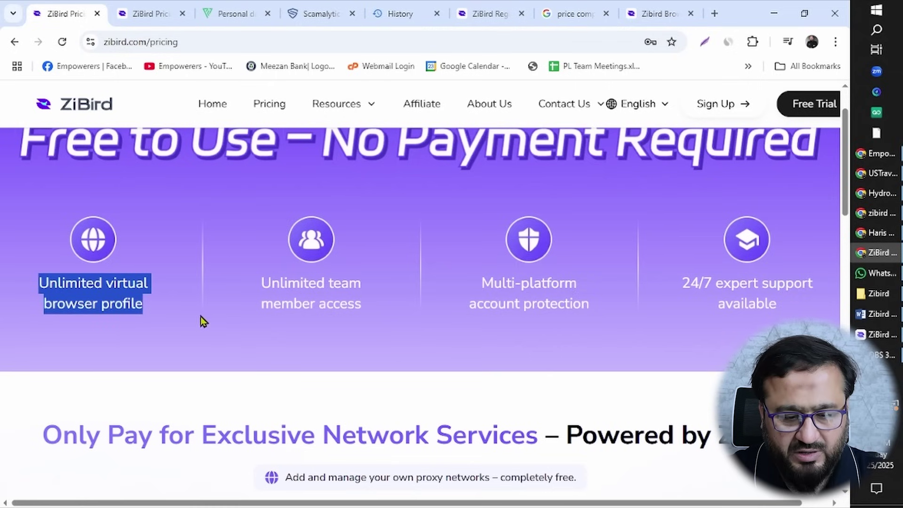
left_click_drag(261, 288, 373, 321)
left_click(377, 322)
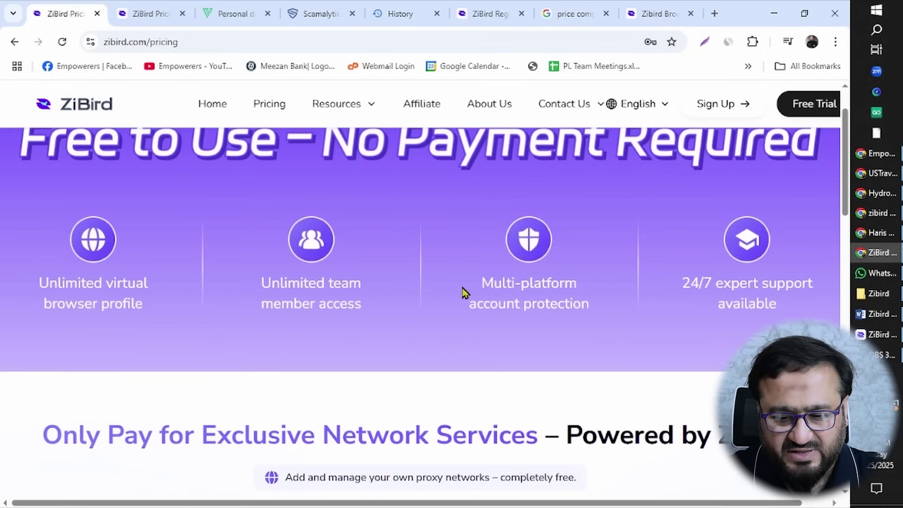
left_click_drag(481, 282, 594, 305)
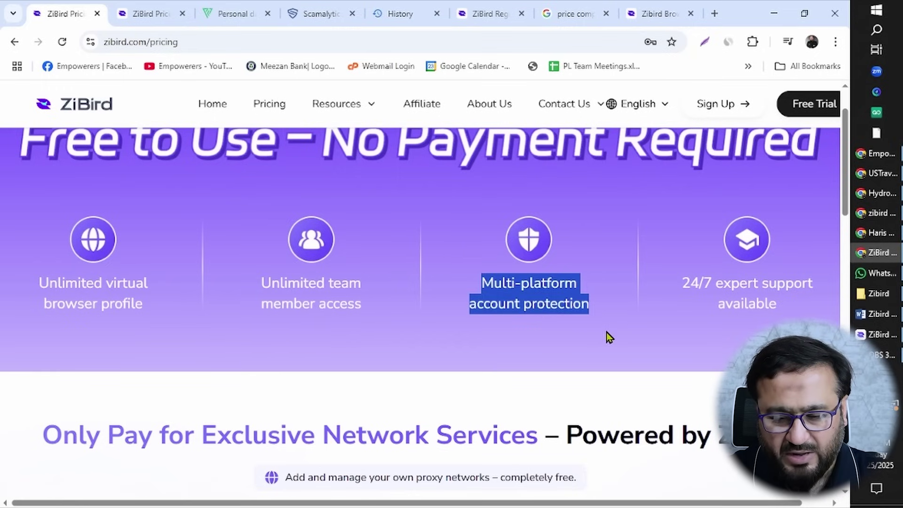
left_click_drag(678, 285, 817, 314)
scroll(663, 335, "down", 1)
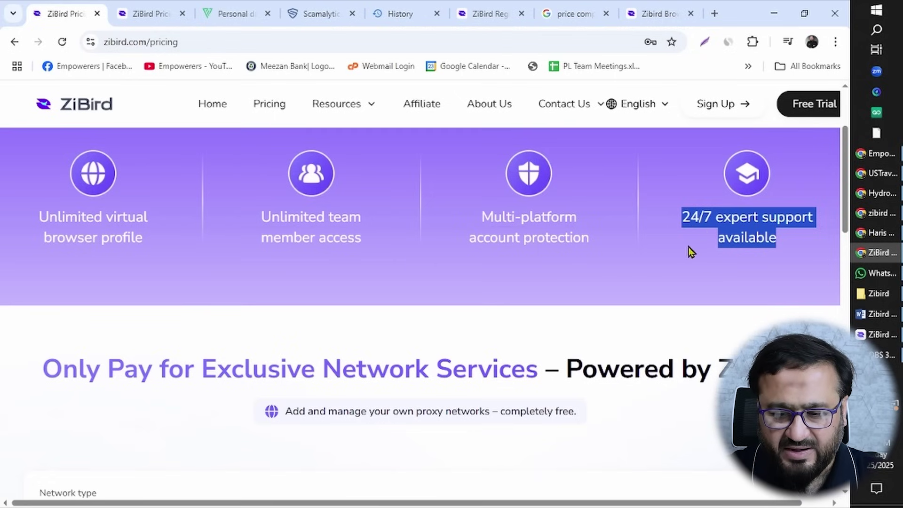
scroll(692, 247, "down", 1)
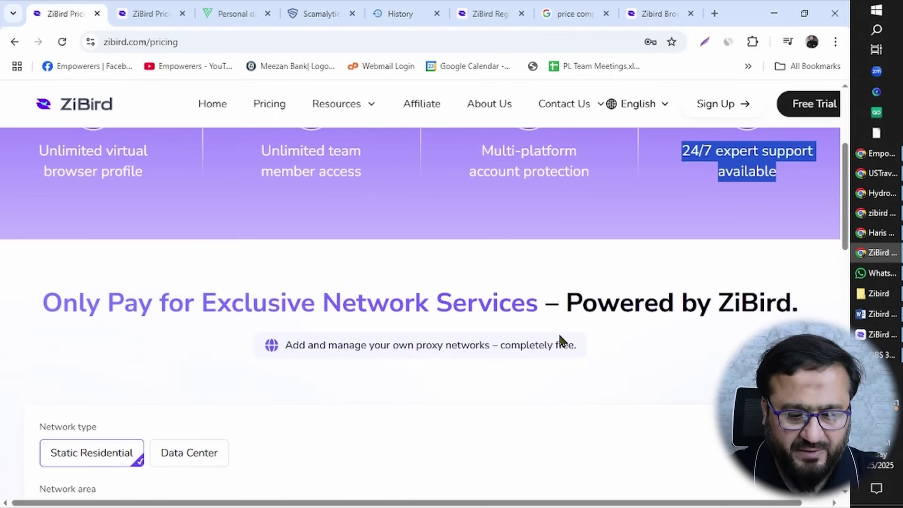
scroll(561, 340, "down", 1)
scroll(398, 355, "down", 1)
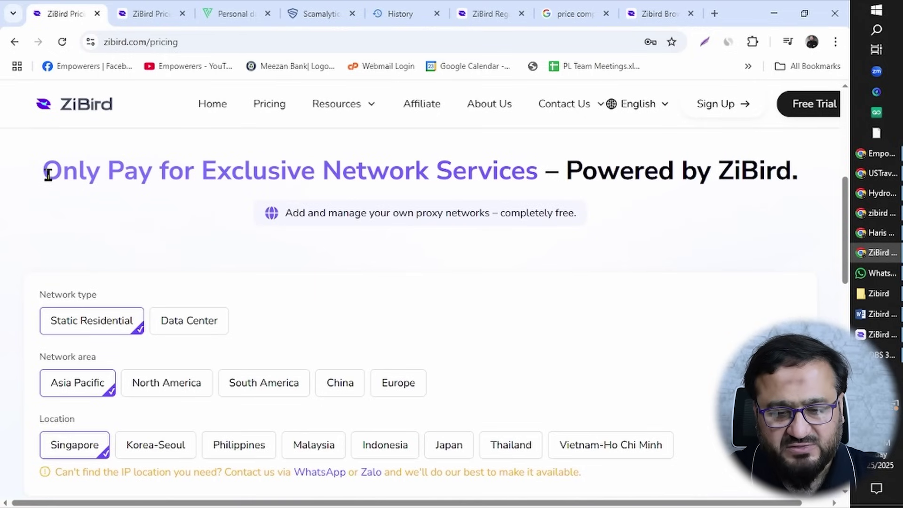
left_click_drag(44, 170, 777, 195)
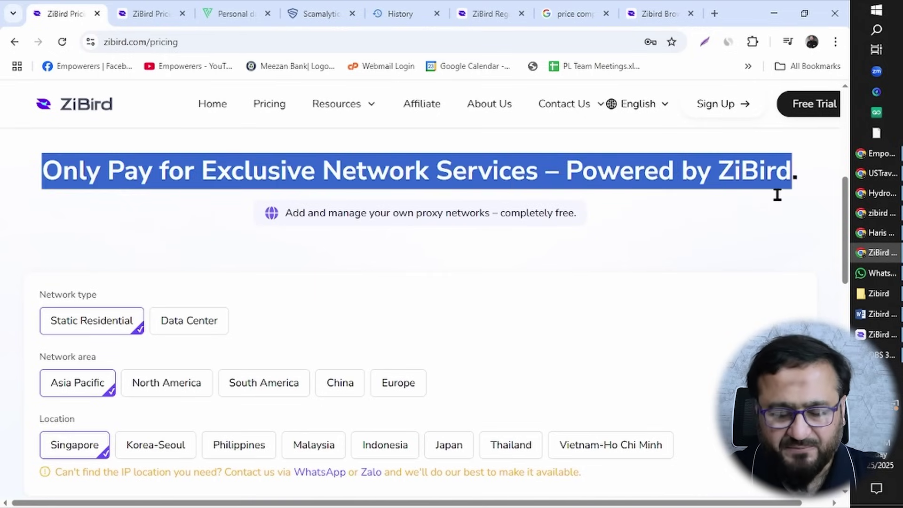
scroll(586, 290, "down", 2)
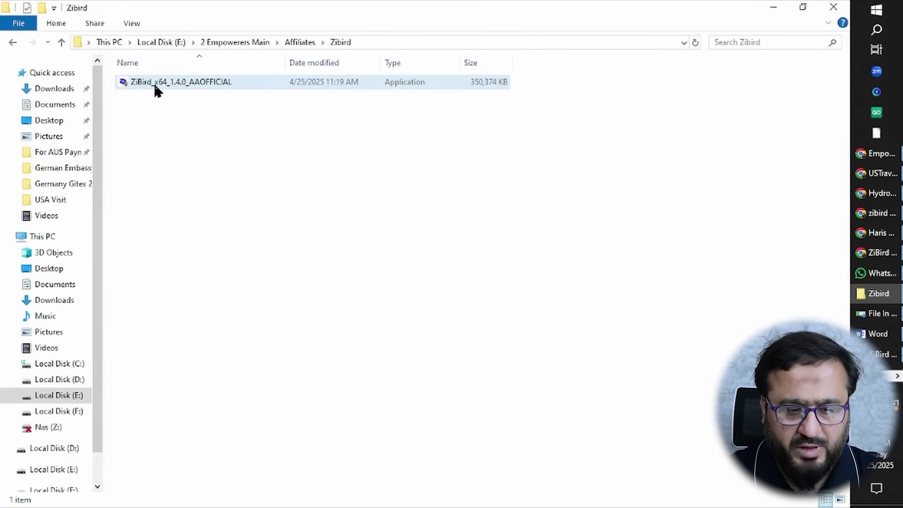
Launch ZiBird_x64_1.4.0_AAOFFICIAL from the Zibird folder.
double_click(155, 85)
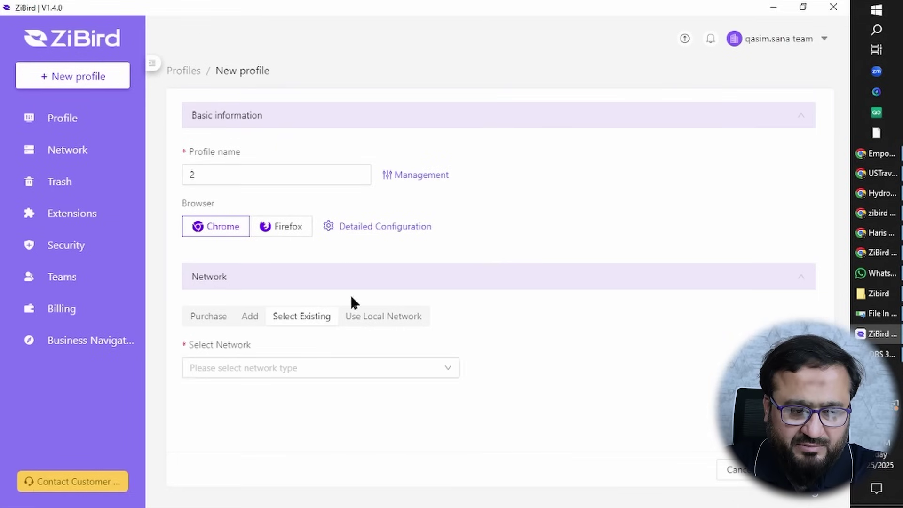
Start a new profile named 'eBay Australia account 3', keeping Chrome as its browser.
left_click(61, 124)
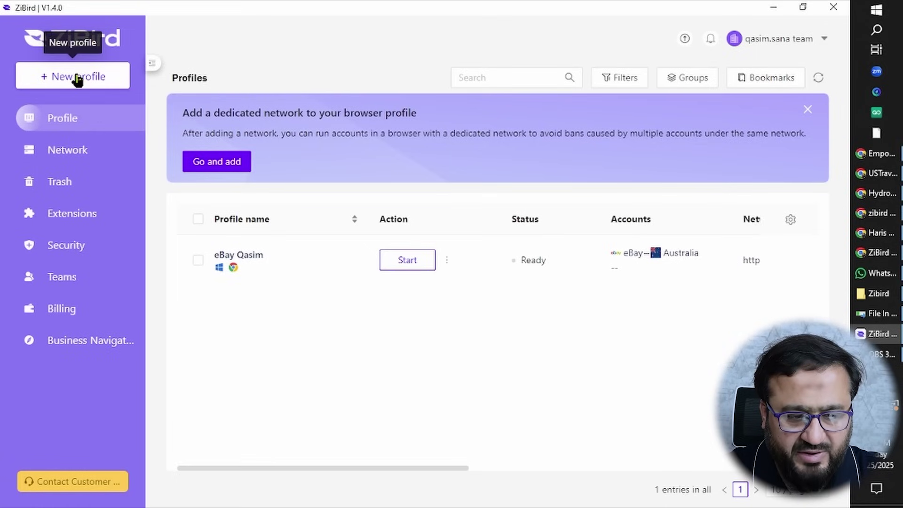
left_click(78, 80)
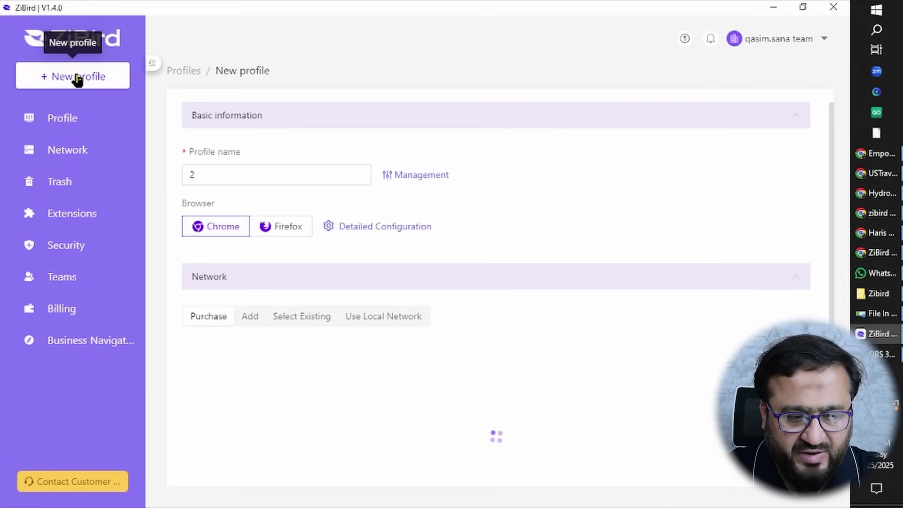
double_click(259, 176)
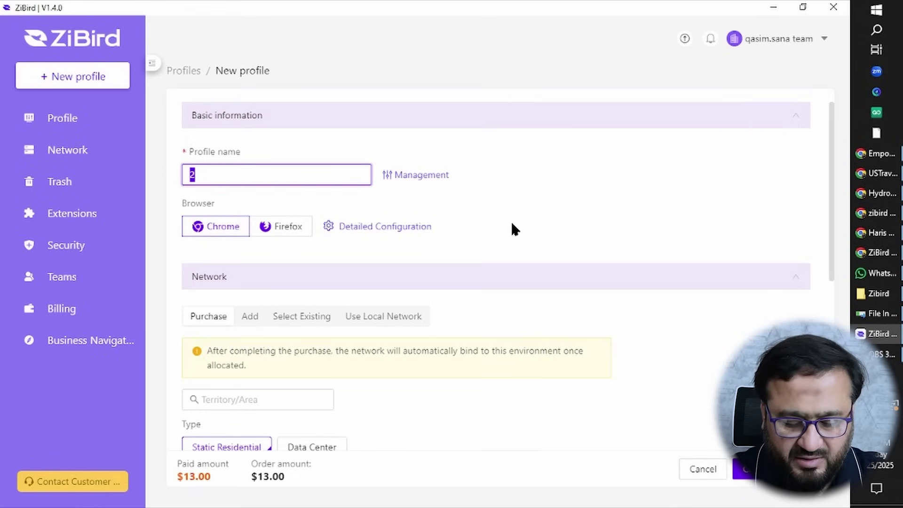
type("eBay")
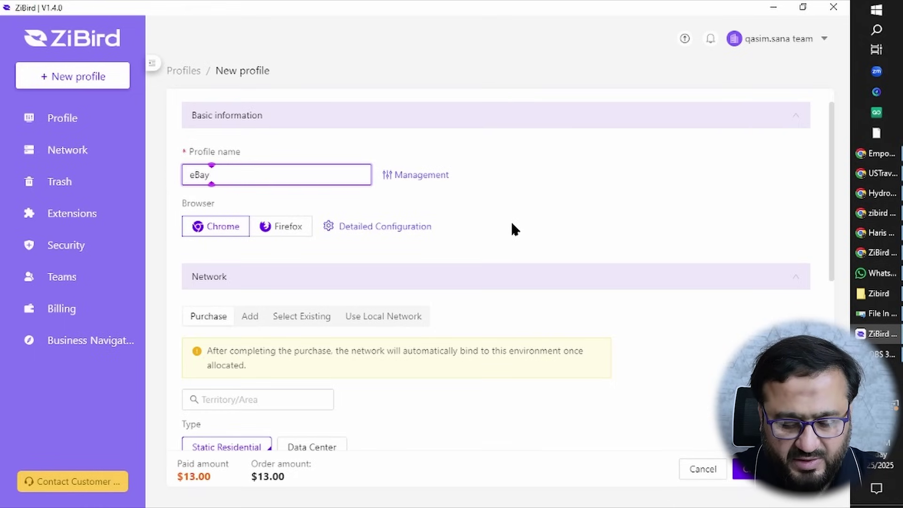
type(" Australi")
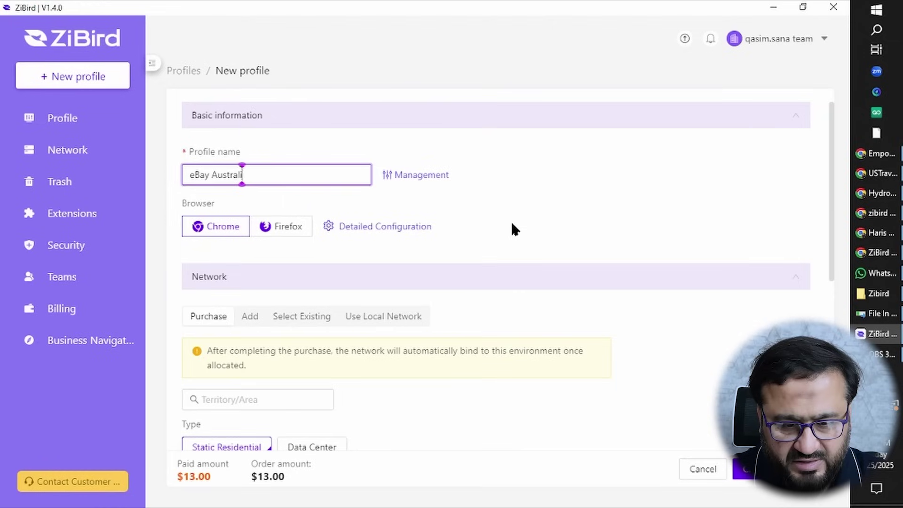
type("a acc")
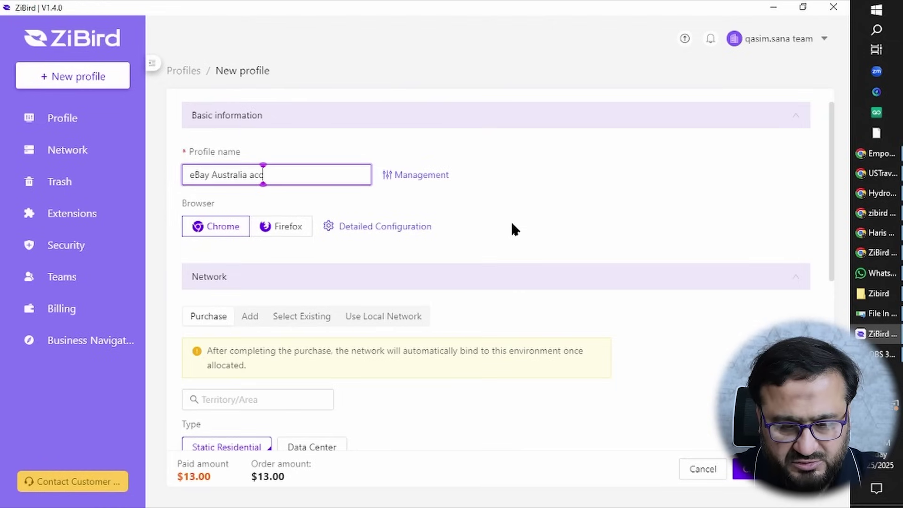
type("ount 3")
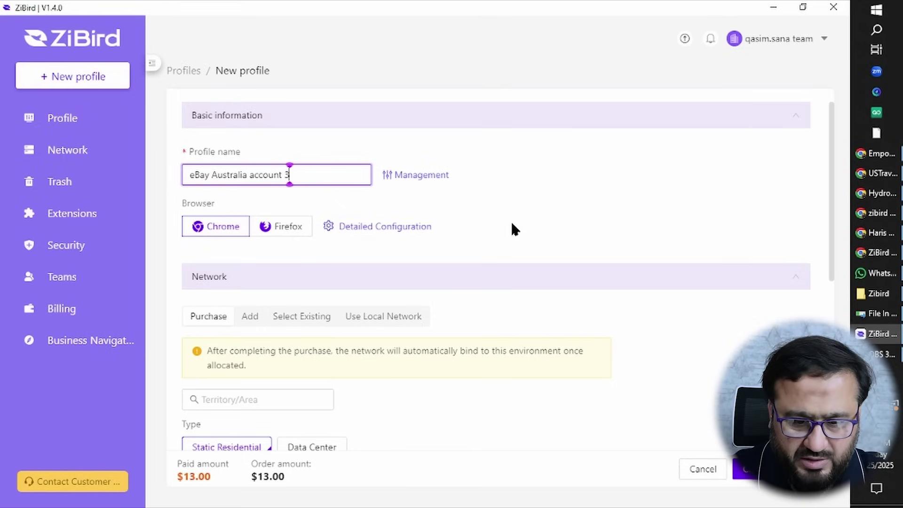
left_click(512, 224)
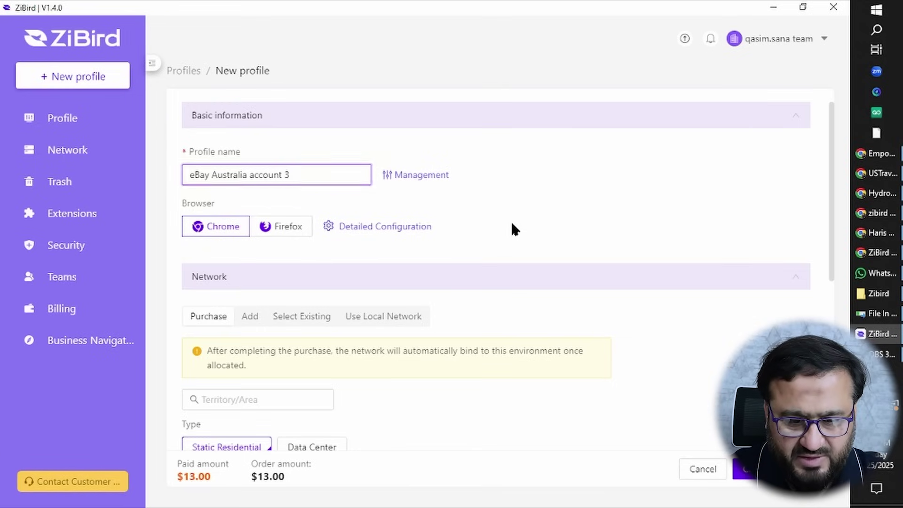
left_click(219, 234)
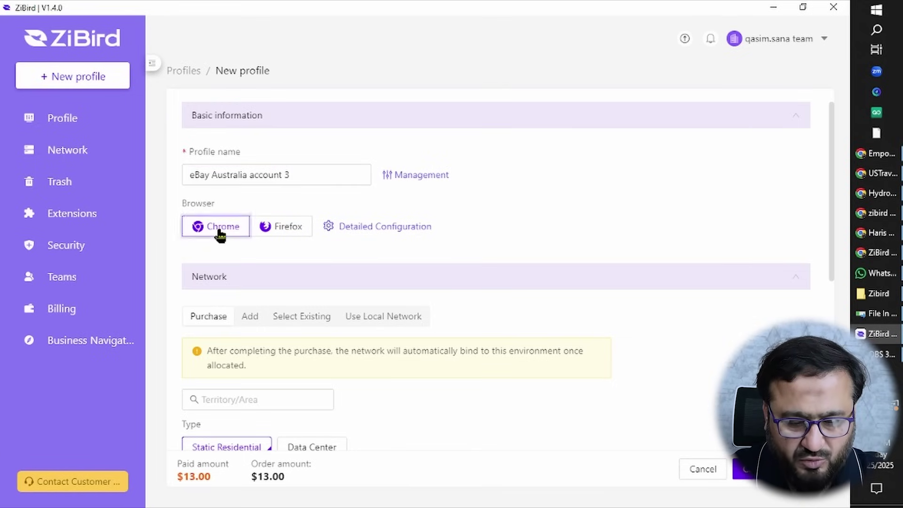
Choose a Data Center proxy in North America, area US-Virginia, and show the extra area choices.
scroll(453, 386, "down", 1)
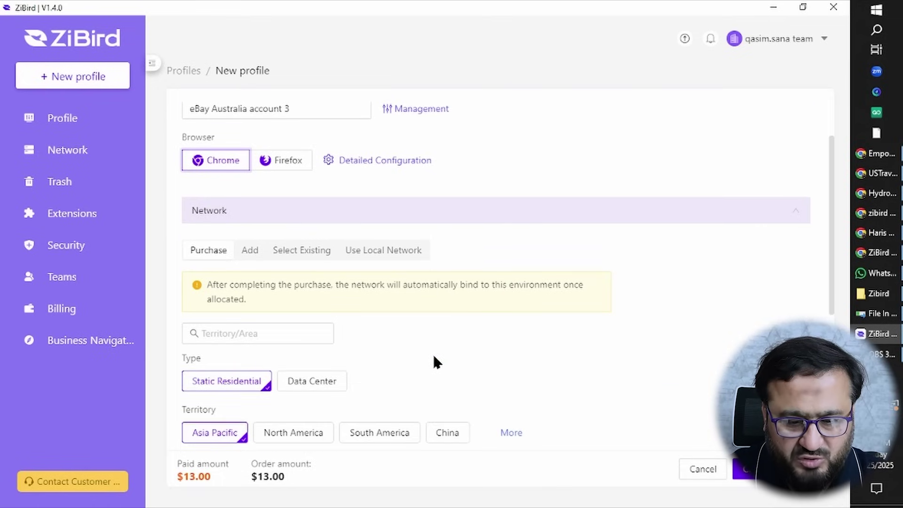
scroll(347, 346, "down", 1)
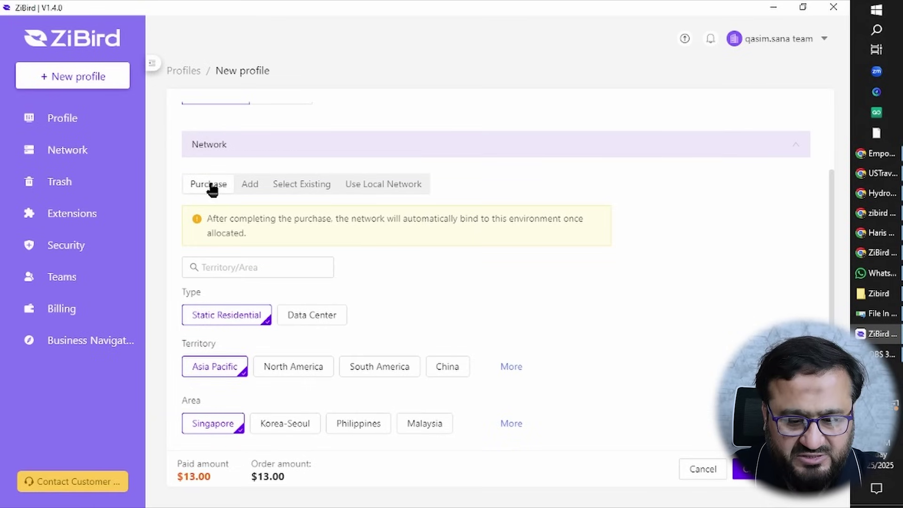
scroll(263, 331, "down", 1)
scroll(264, 331, "down", 2)
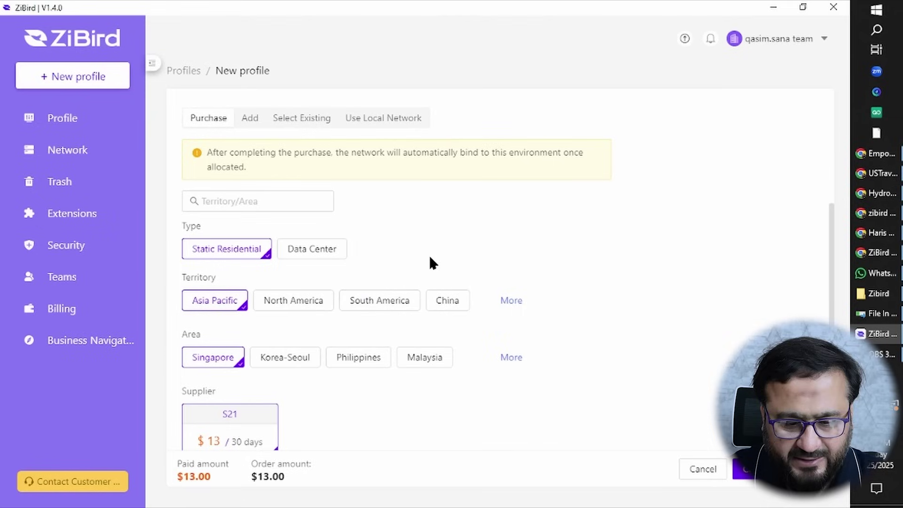
scroll(318, 346, "down", 1)
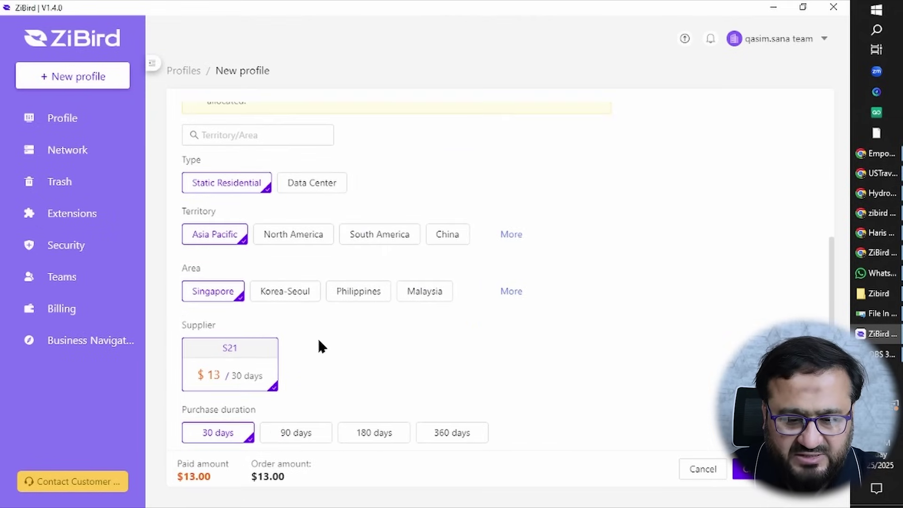
left_click(309, 191)
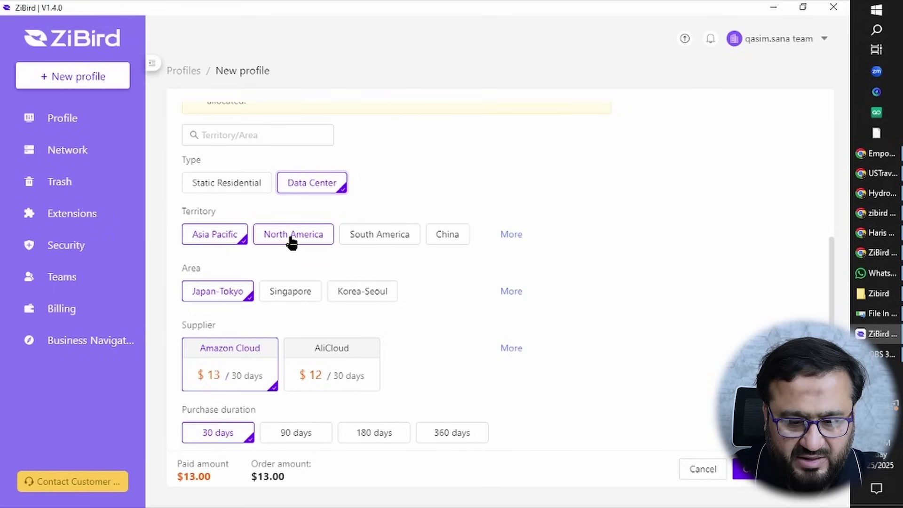
left_click(291, 235)
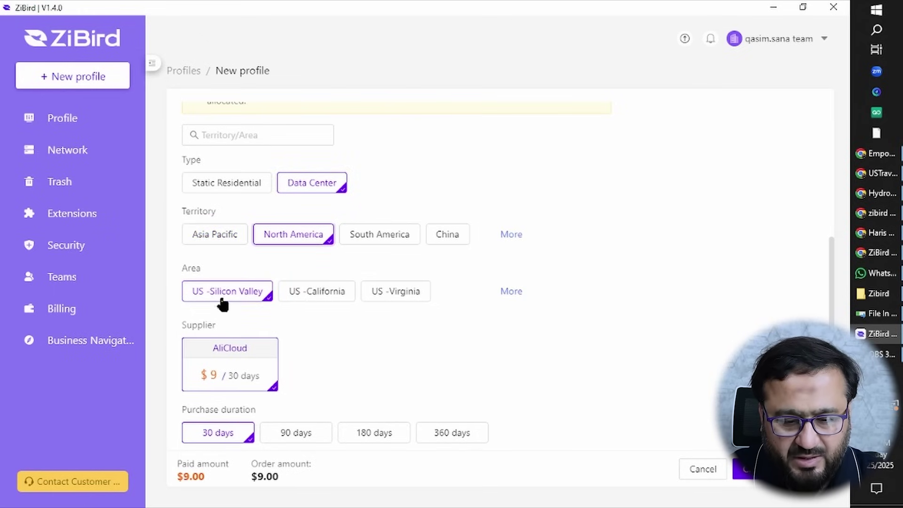
left_click(335, 301)
left_click(396, 298)
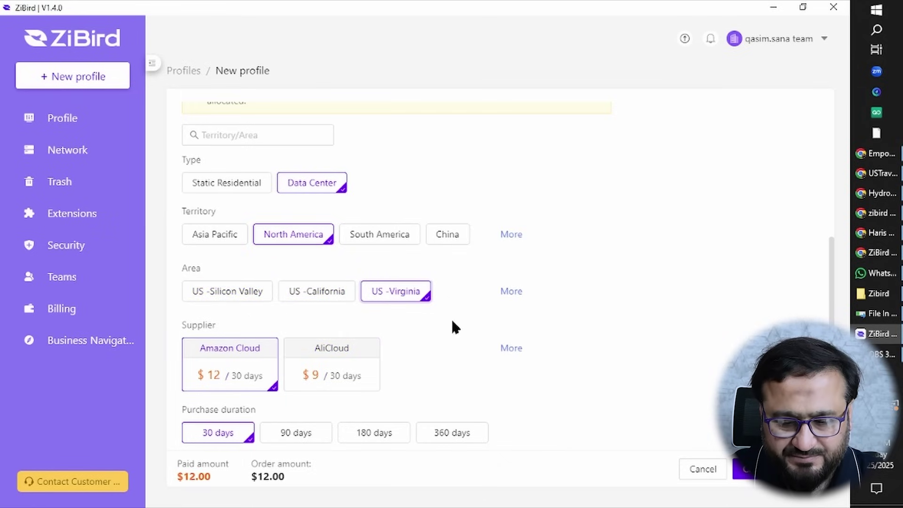
left_click(510, 293)
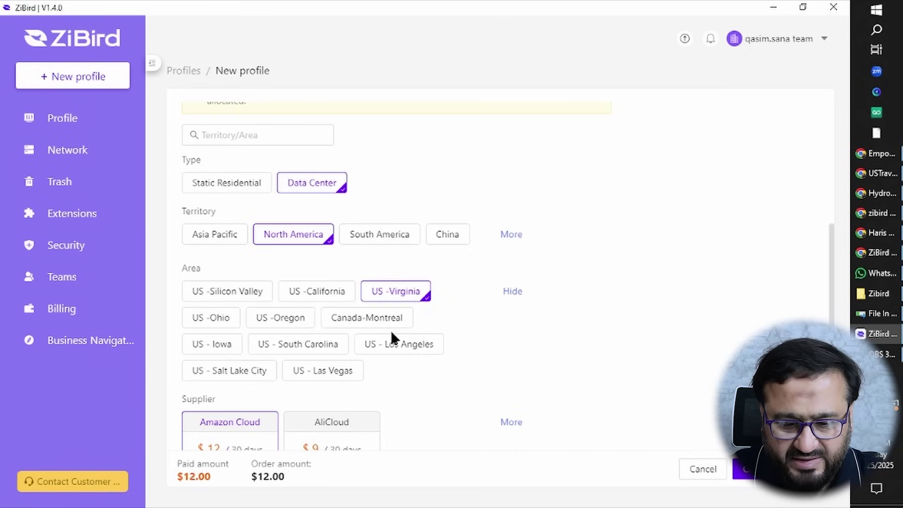
scroll(246, 334, "down", 2)
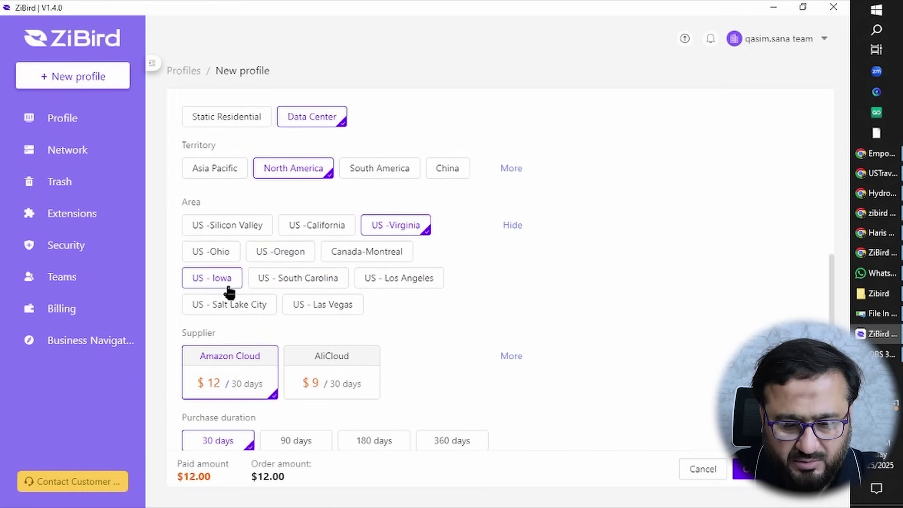
scroll(412, 306, "down", 2)
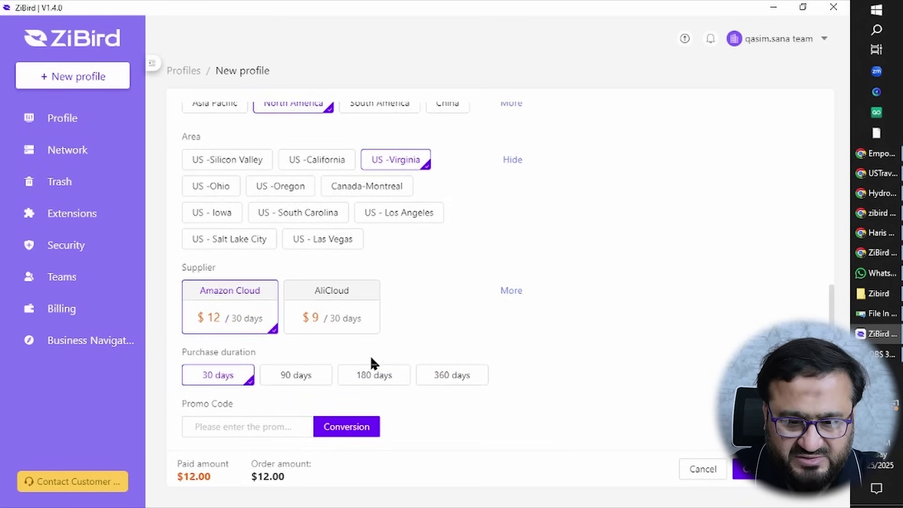
Pick the $9.00 AliCloud supplier, then switch the network section to manual ssh proxy entry.
scroll(369, 354, "up", 4)
scroll(370, 355, "down", 3)
scroll(371, 363, "down", 3)
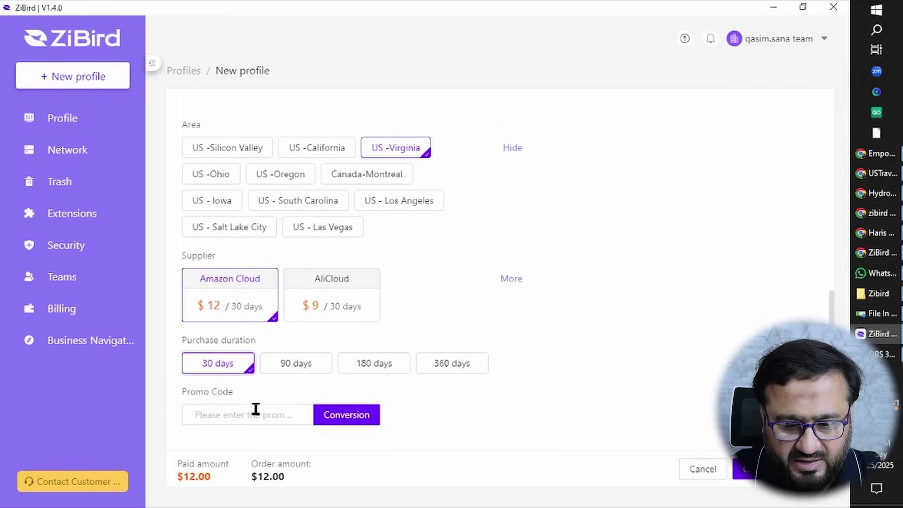
left_click(335, 307)
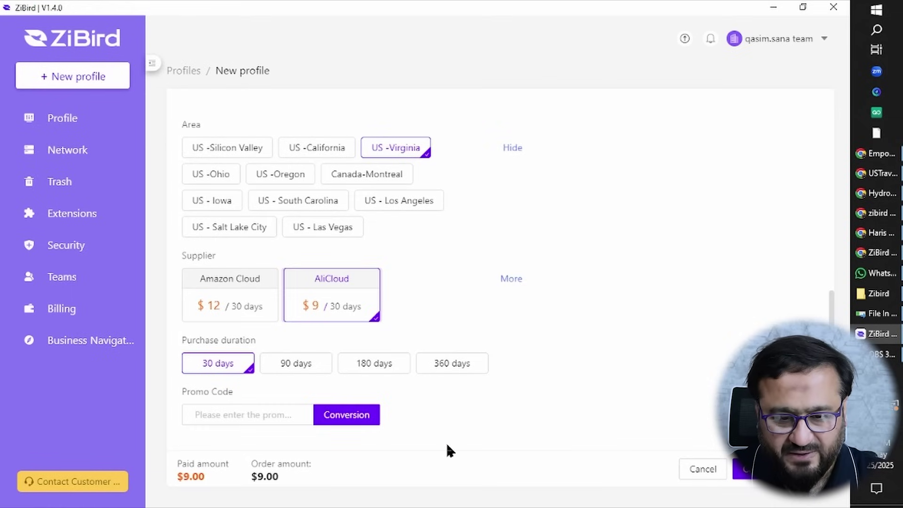
scroll(445, 441, "up", 5)
left_click(250, 240)
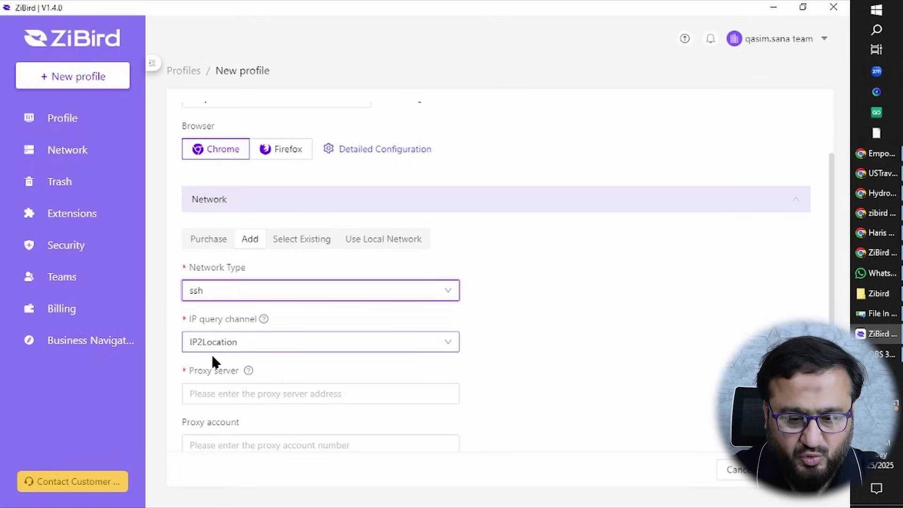
left_click(299, 241)
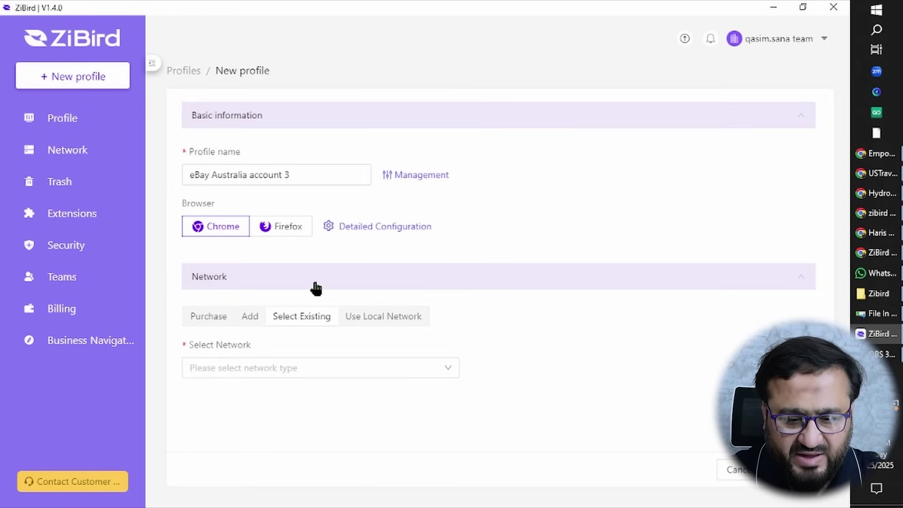
left_click(432, 369)
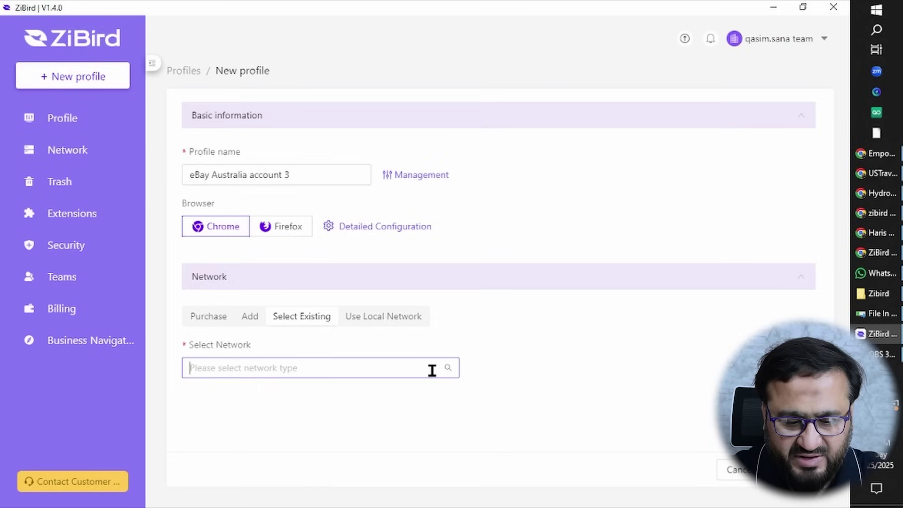
left_click(371, 396)
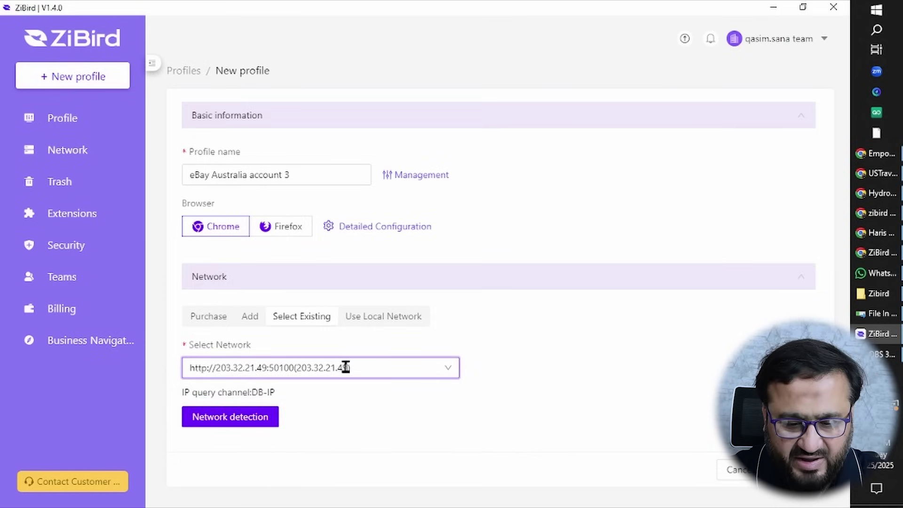
left_click(252, 425)
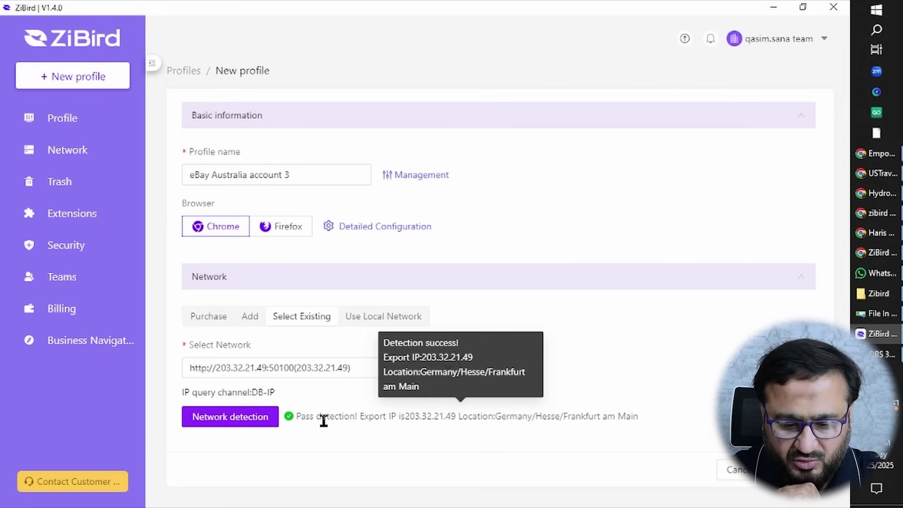
left_click_drag(306, 417, 350, 417)
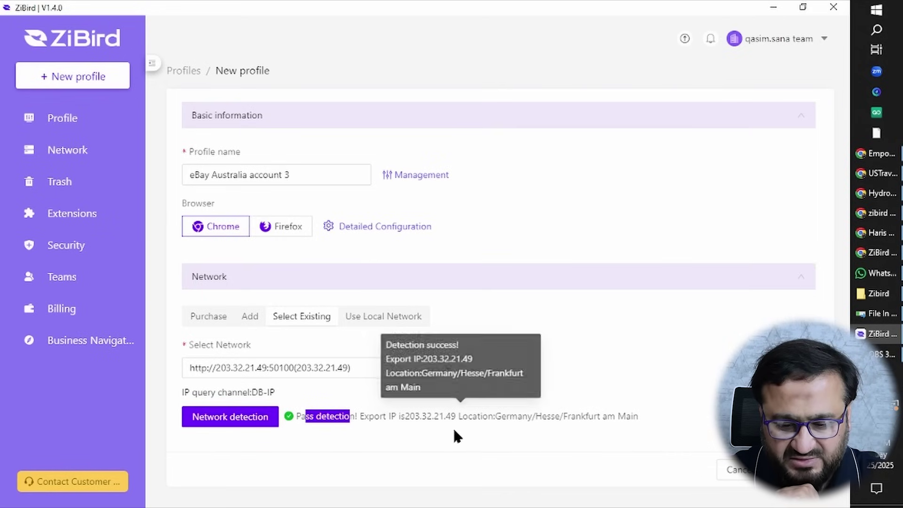
left_click_drag(488, 418, 553, 419)
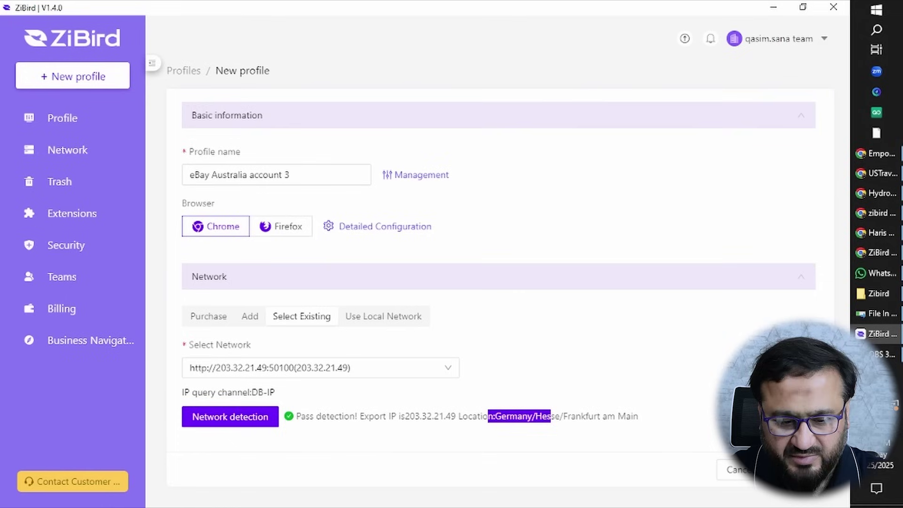
Order a 30-day Data Center proxy in US-Silicon Valley for $9.00, with PayPal as payment.
left_click(201, 319)
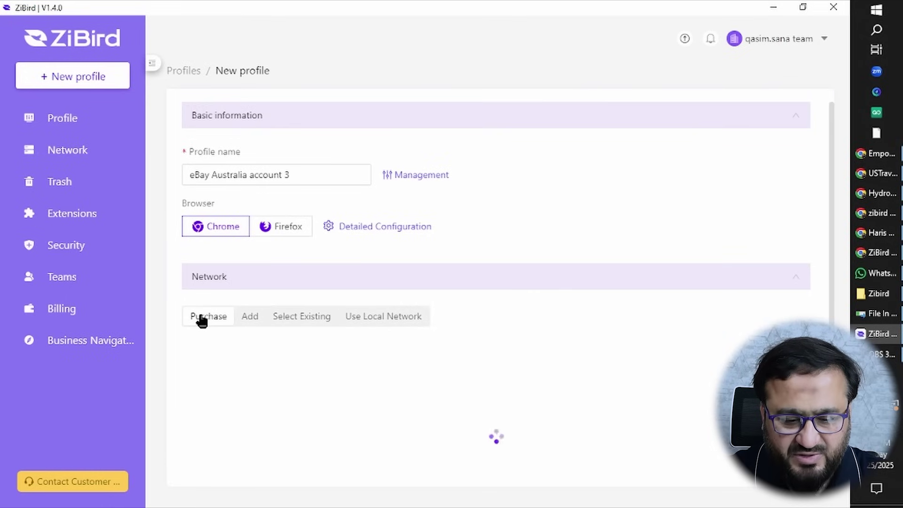
scroll(366, 428, "down", 5)
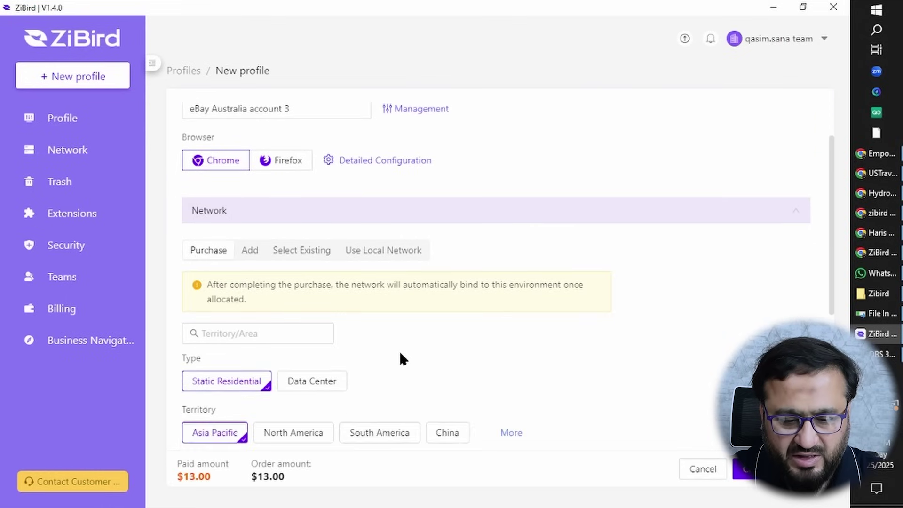
scroll(401, 360, "down", 2)
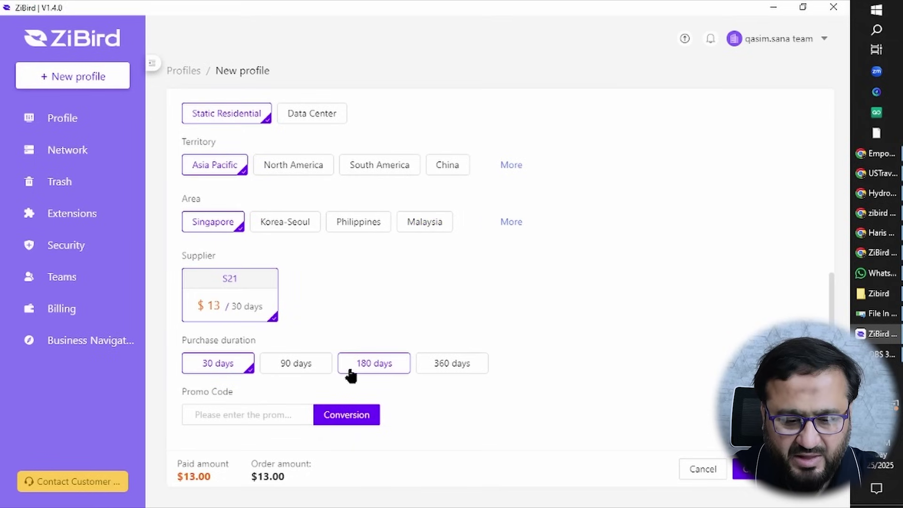
scroll(341, 290, "up", 3)
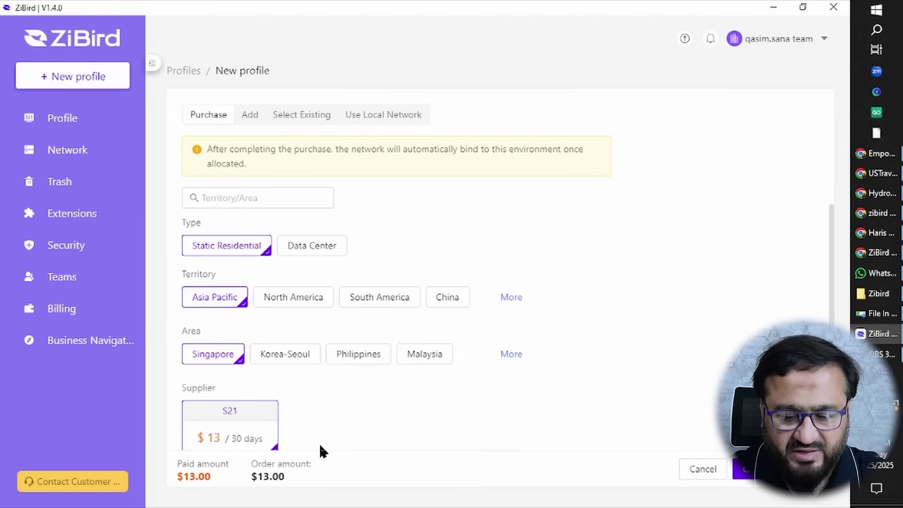
left_click(299, 303)
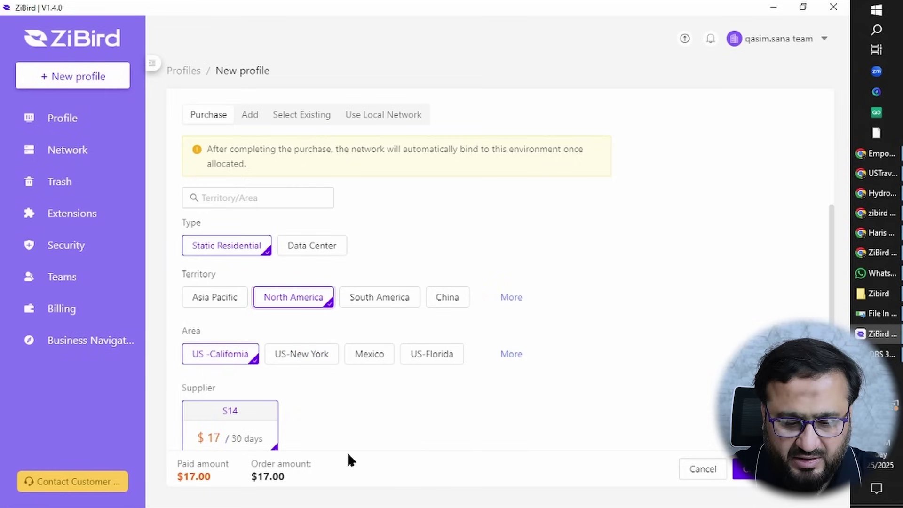
left_click(299, 358)
left_click(368, 361)
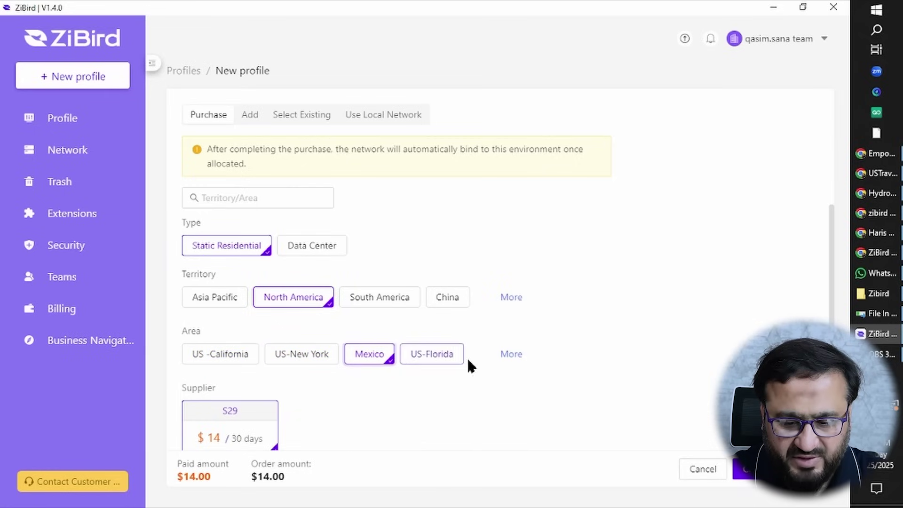
left_click(512, 355)
scroll(450, 362, "down", 3)
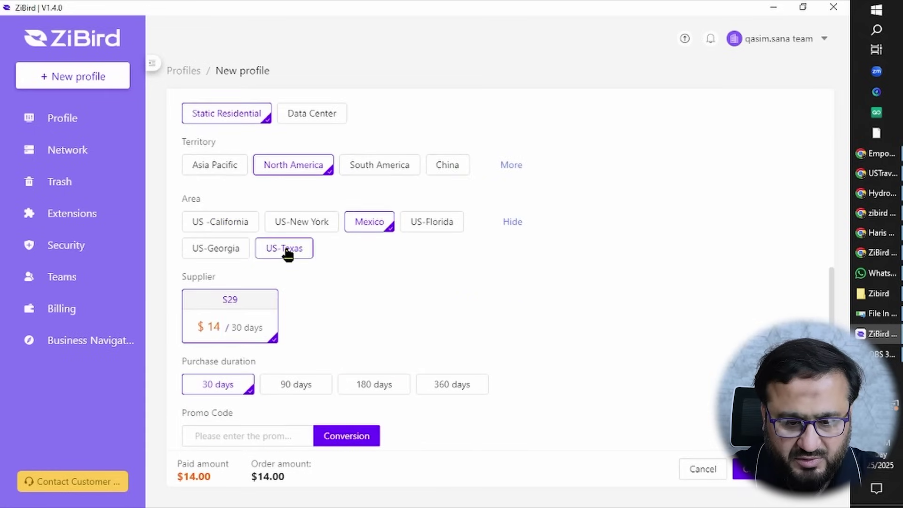
left_click(310, 114)
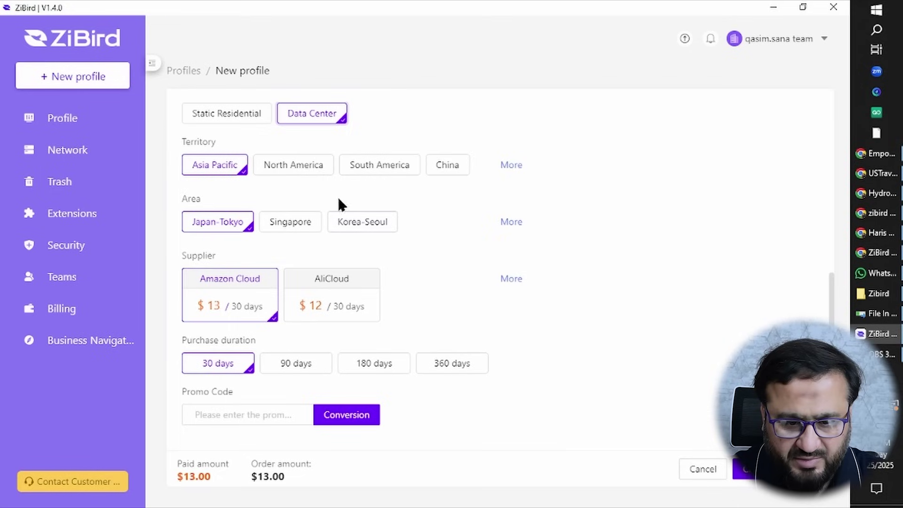
left_click(296, 165)
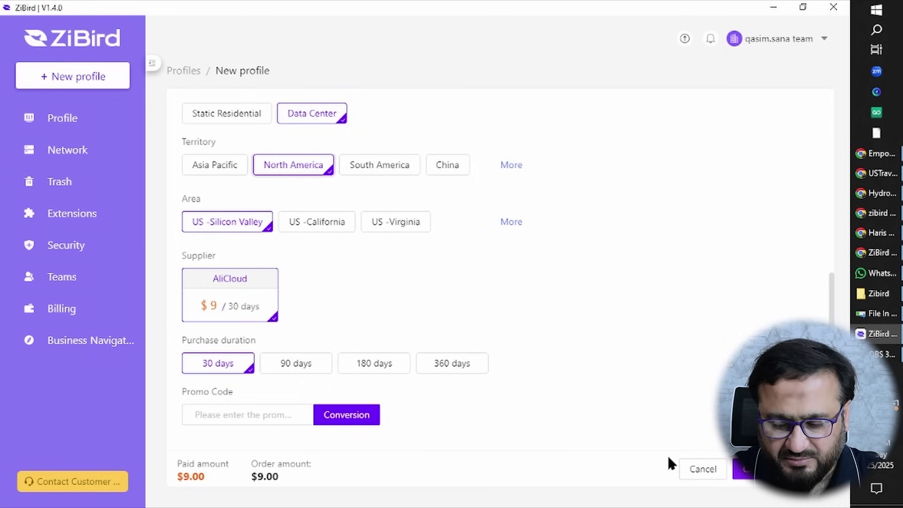
left_click(746, 469)
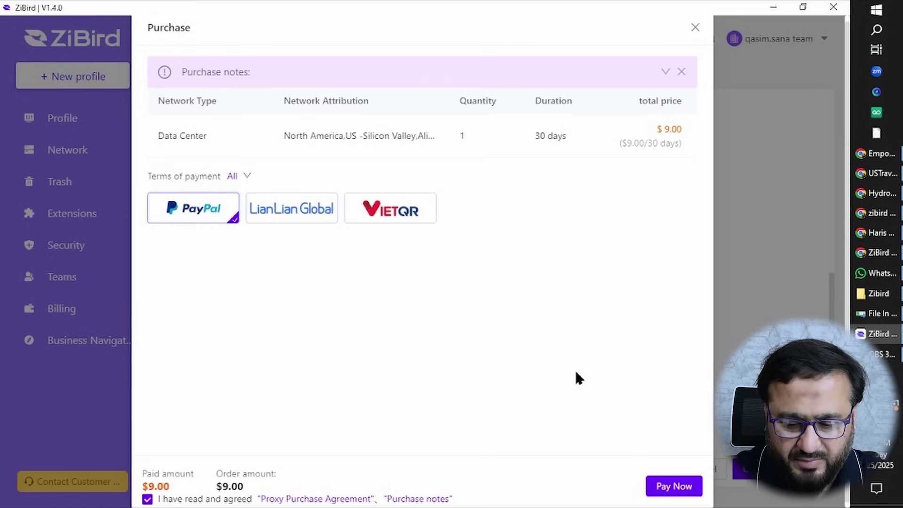
Pay for the proxy, finish creating the profile, return to Profiles, and begin another profile.
left_click(680, 489)
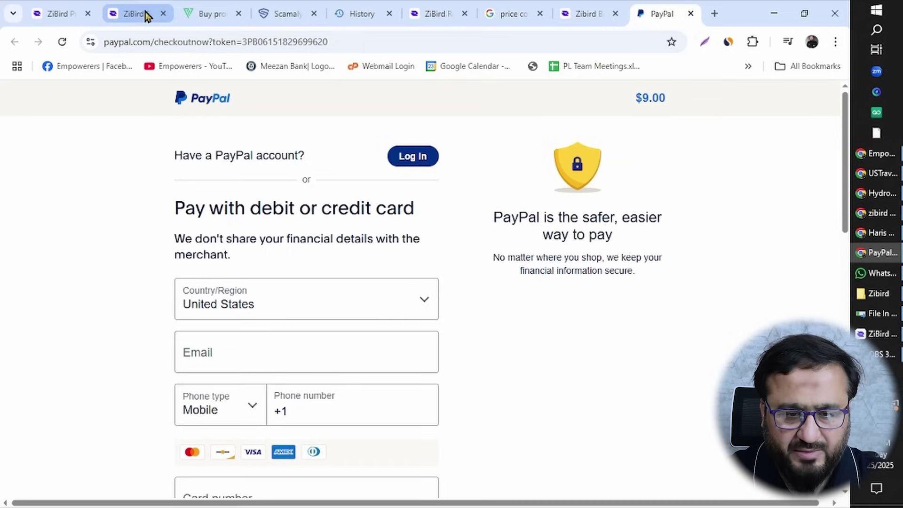
left_click(880, 335)
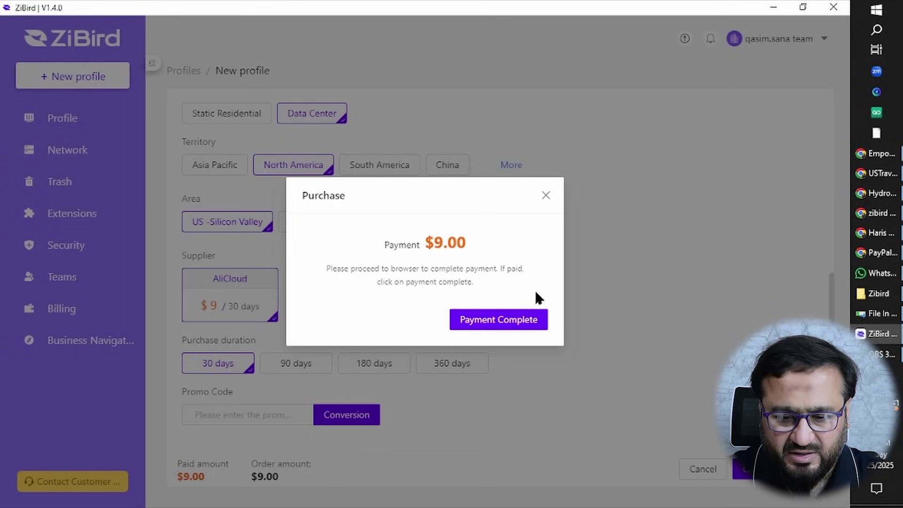
left_click(546, 196)
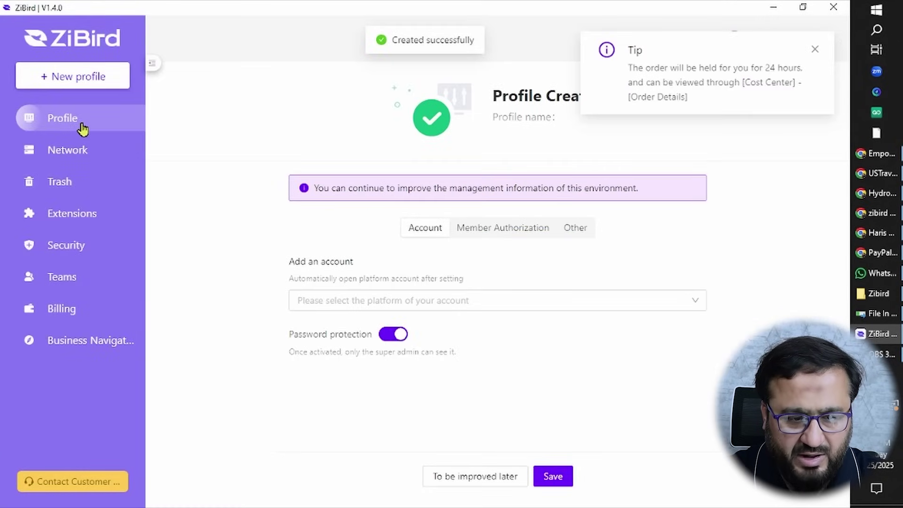
left_click(81, 123)
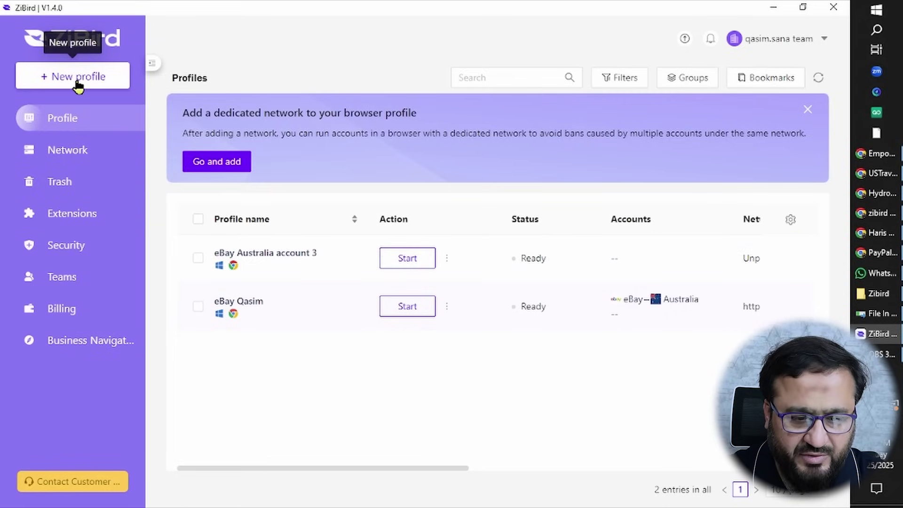
left_click(77, 84)
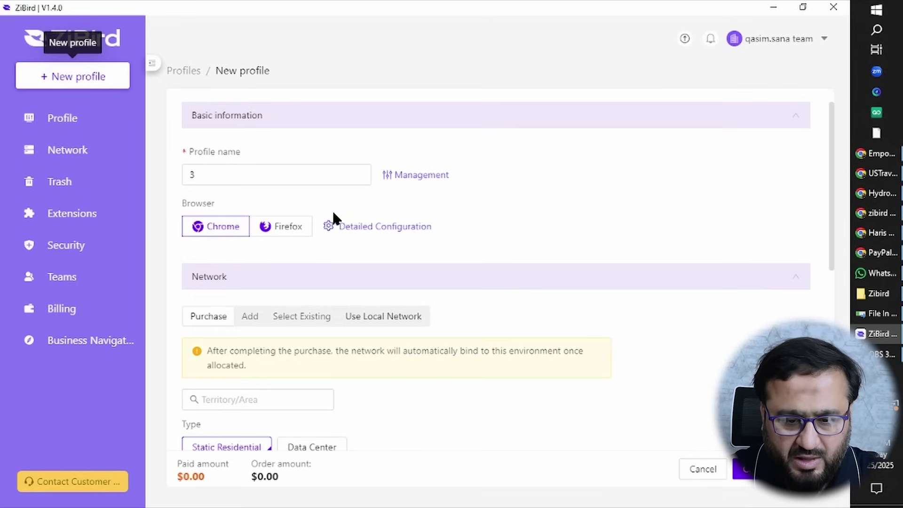
Name the new profile 'ETSY acc 5' and add an http network using IP2Location.
double_click(323, 174)
type("E")
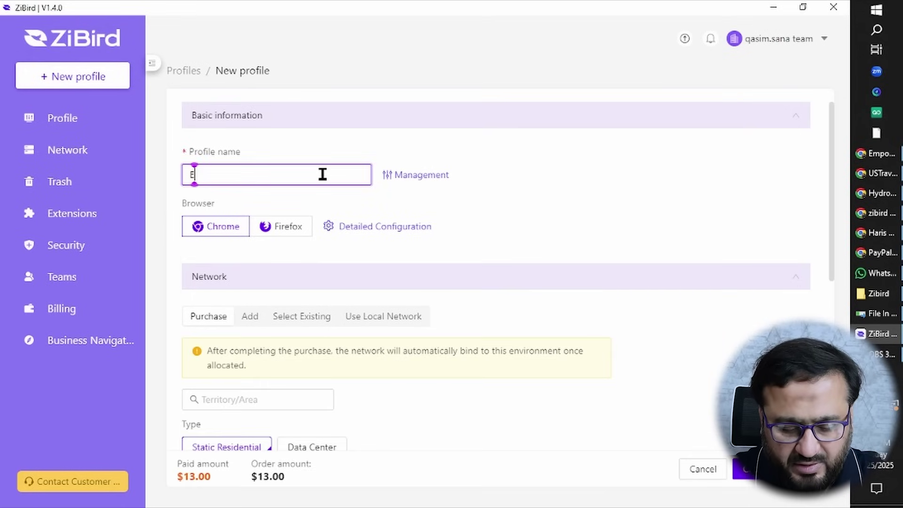
type("TSY acc 5")
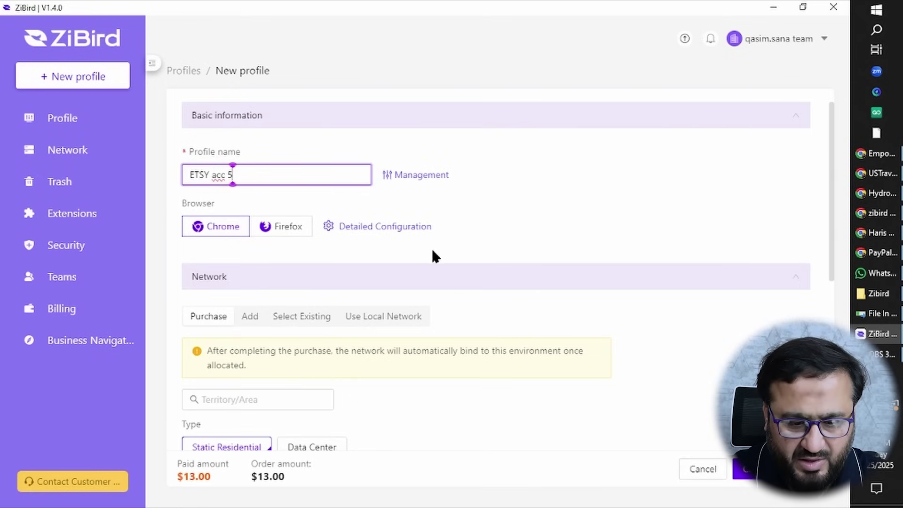
scroll(412, 291, "down", 3)
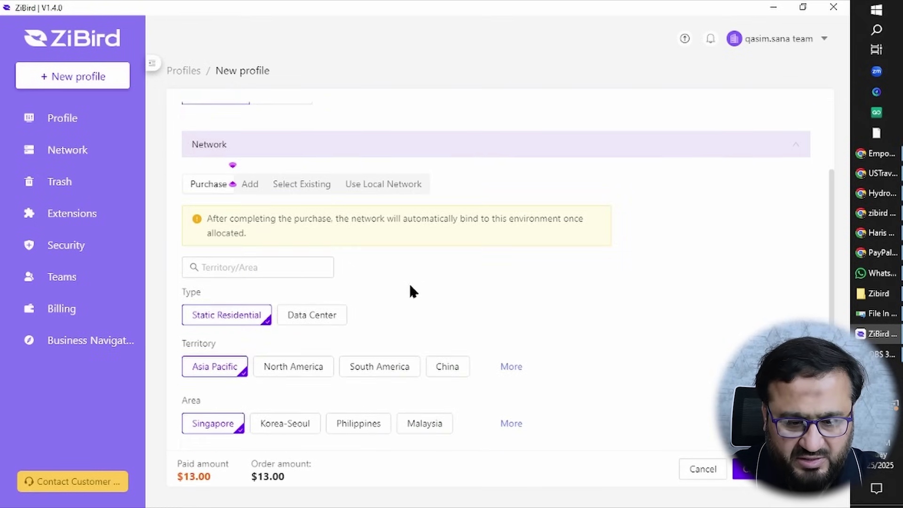
left_click(251, 185)
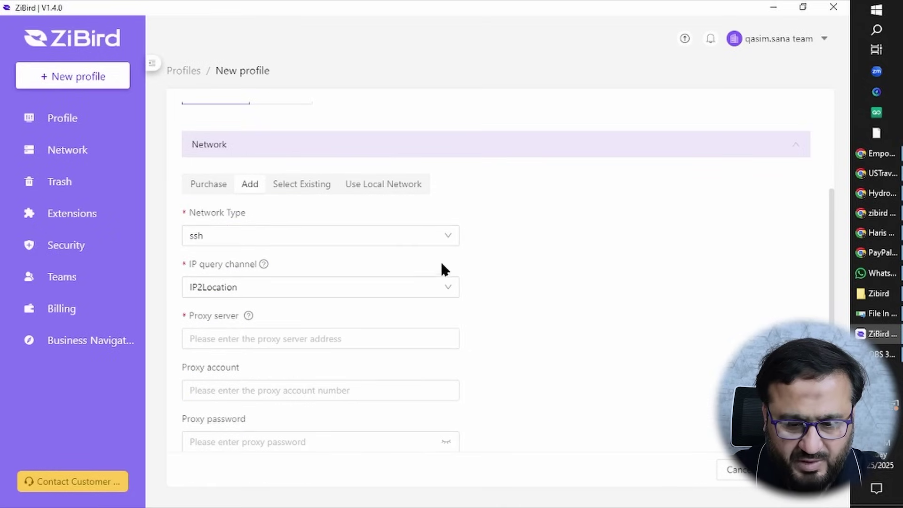
left_click(449, 232)
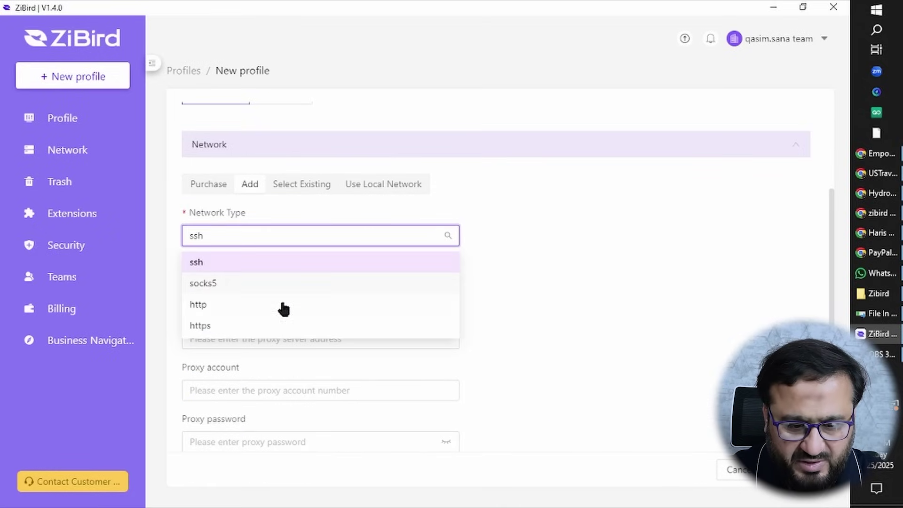
left_click(262, 307)
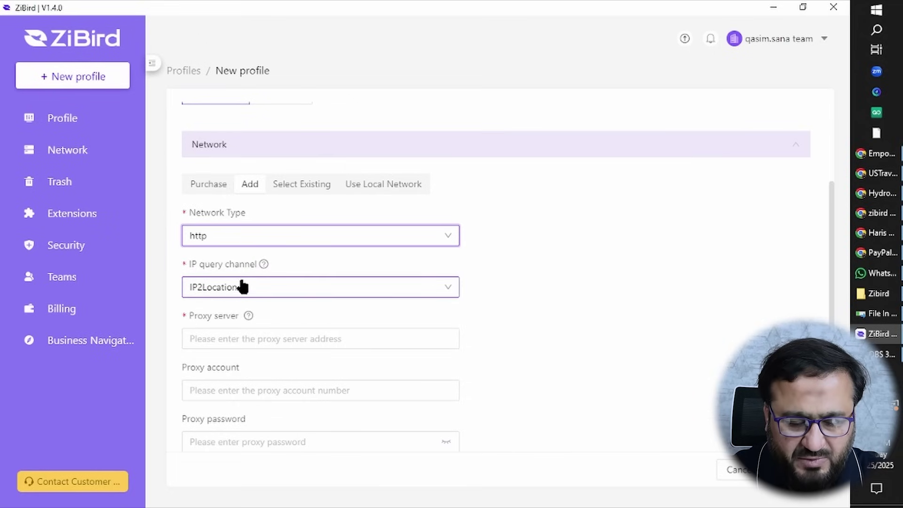
left_click(430, 294)
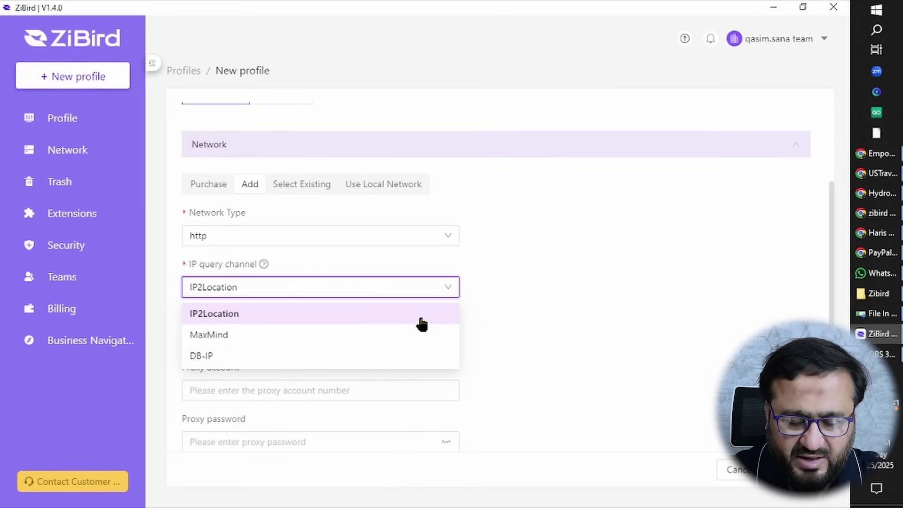
left_click(513, 296)
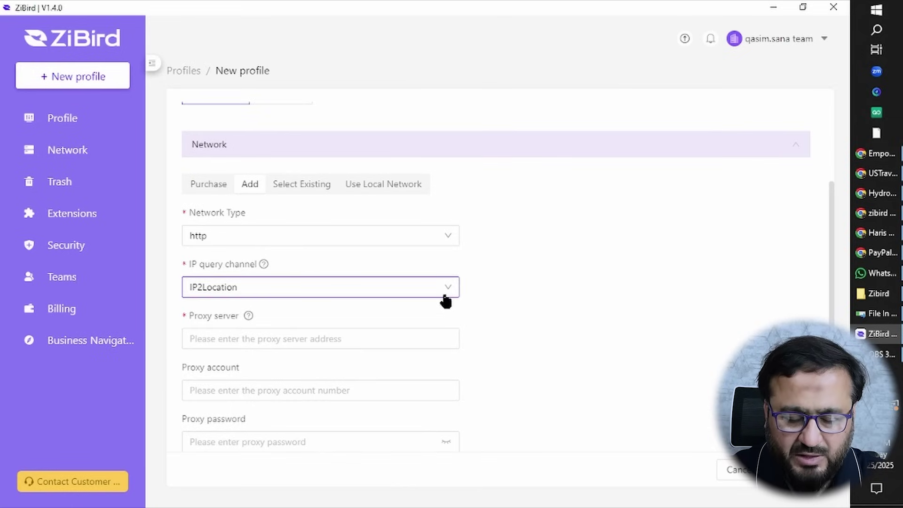
Visit the proxy server, port, account and password fields, then abandon the unsaved profile.
scroll(548, 303, "down", 2)
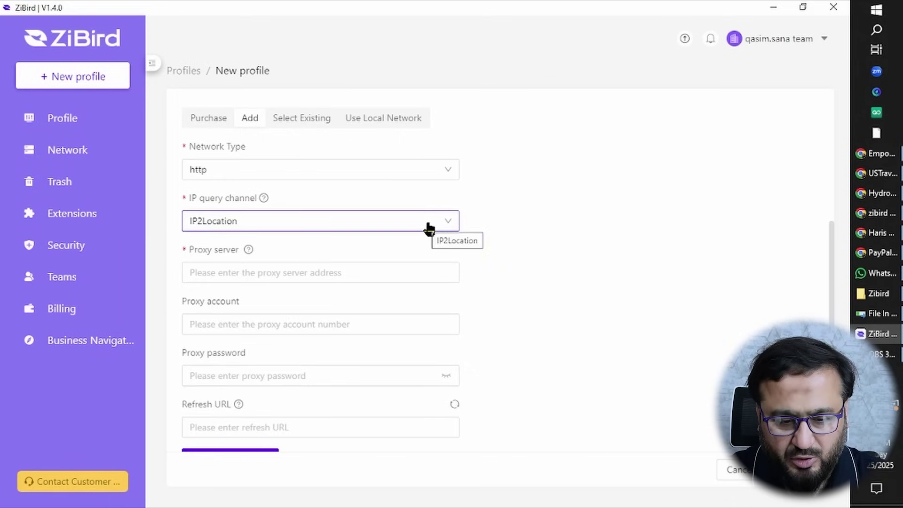
left_click(229, 278)
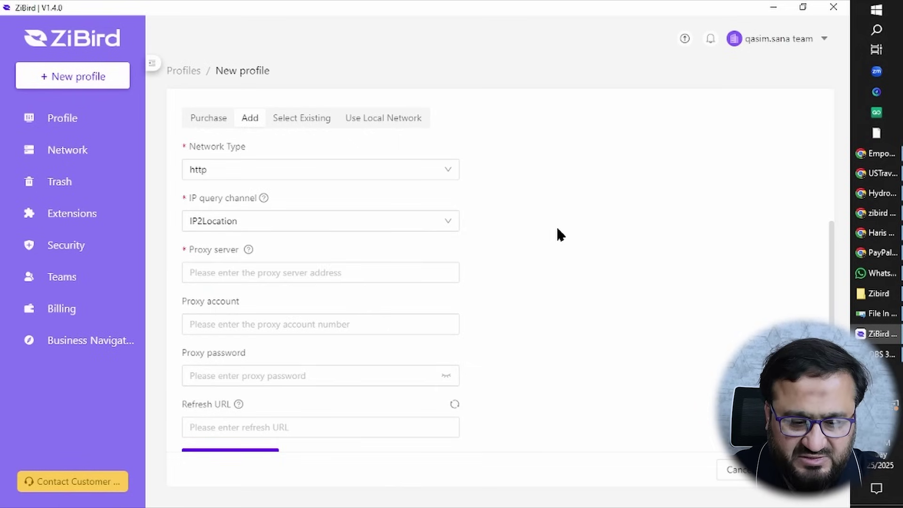
left_click(246, 274)
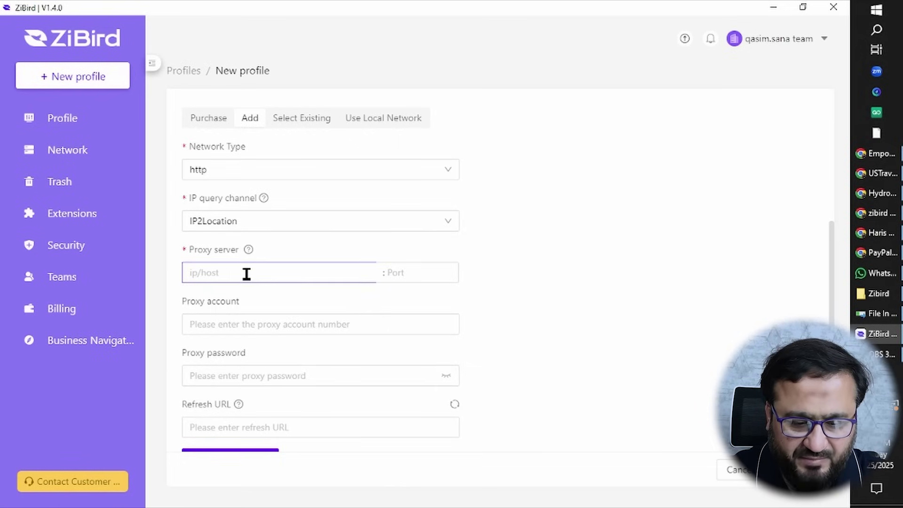
left_click(415, 272)
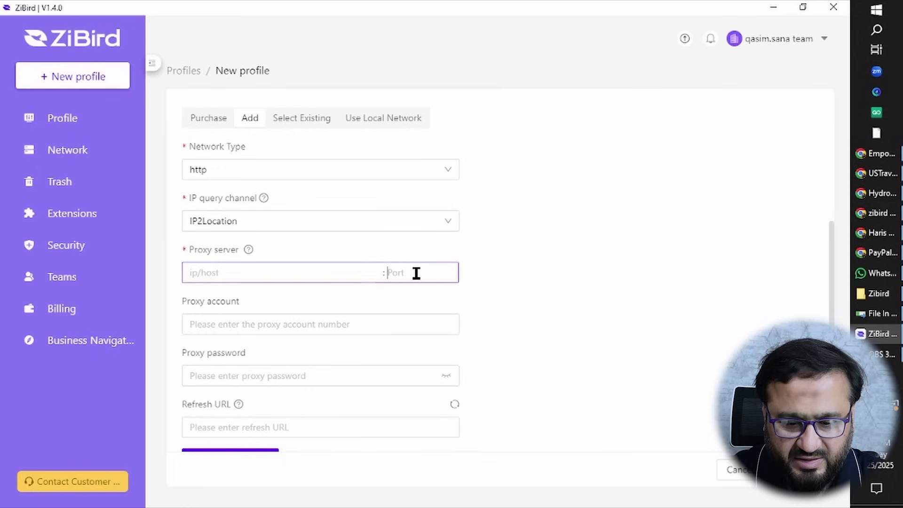
left_click(254, 329)
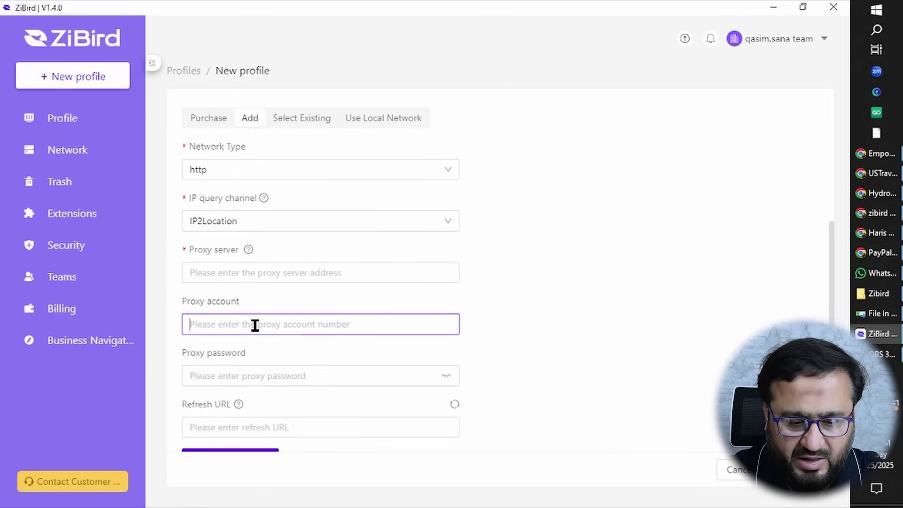
scroll(254, 326, "down", 1)
left_click(250, 341)
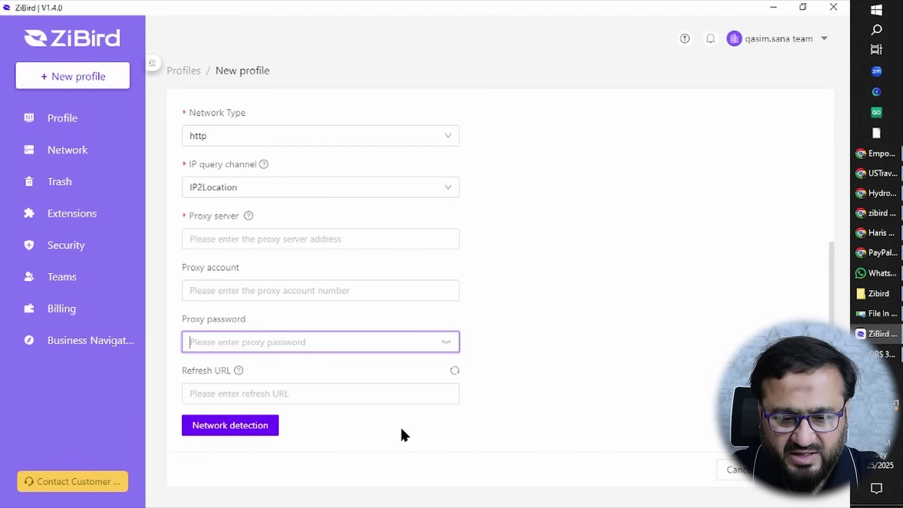
scroll(464, 423, "up", 4)
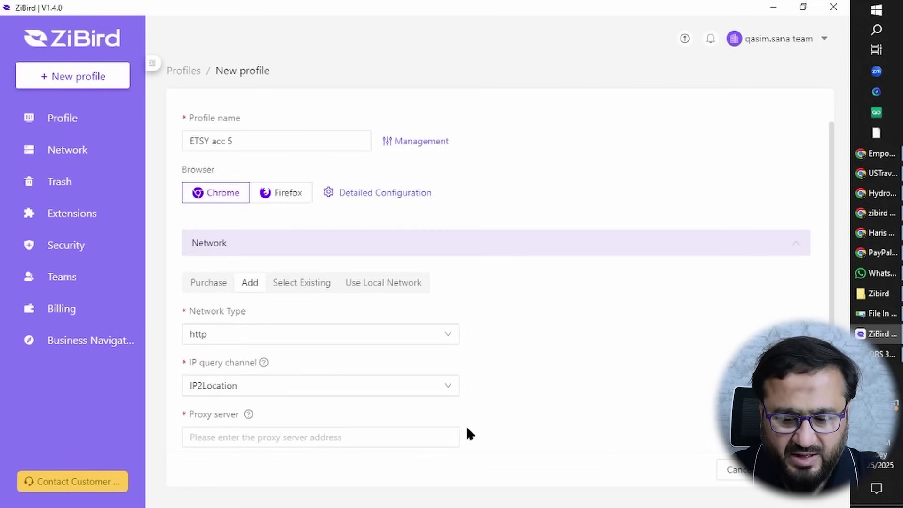
scroll(567, 455, "down", 4)
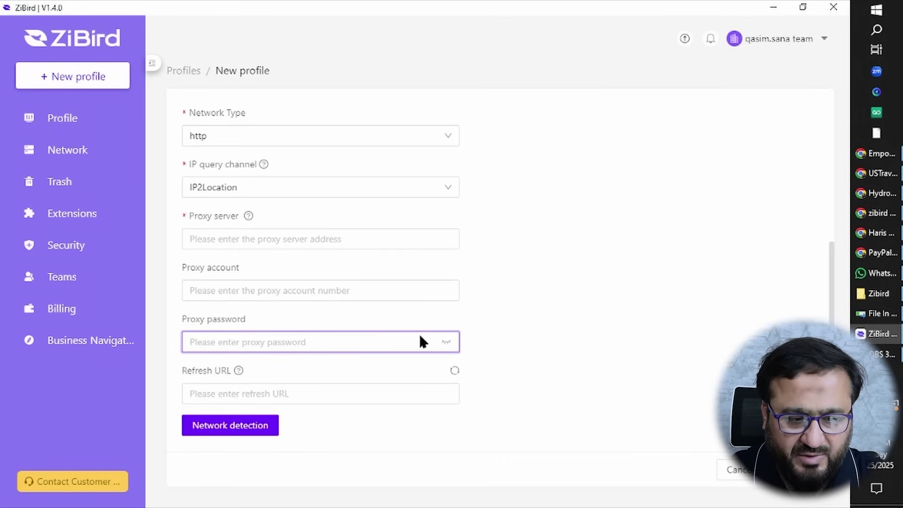
left_click(89, 129)
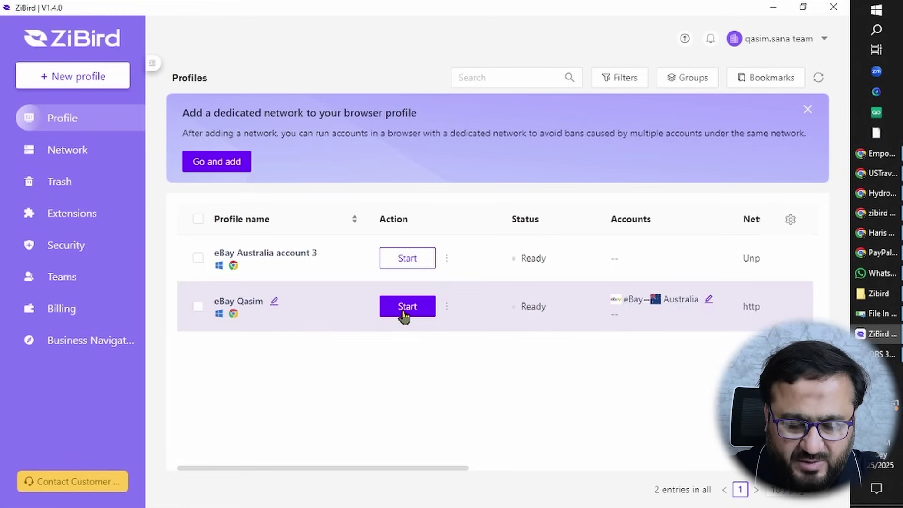
Start the eBay Qasim profile to open its browser on the IP detection page.
left_click(406, 315)
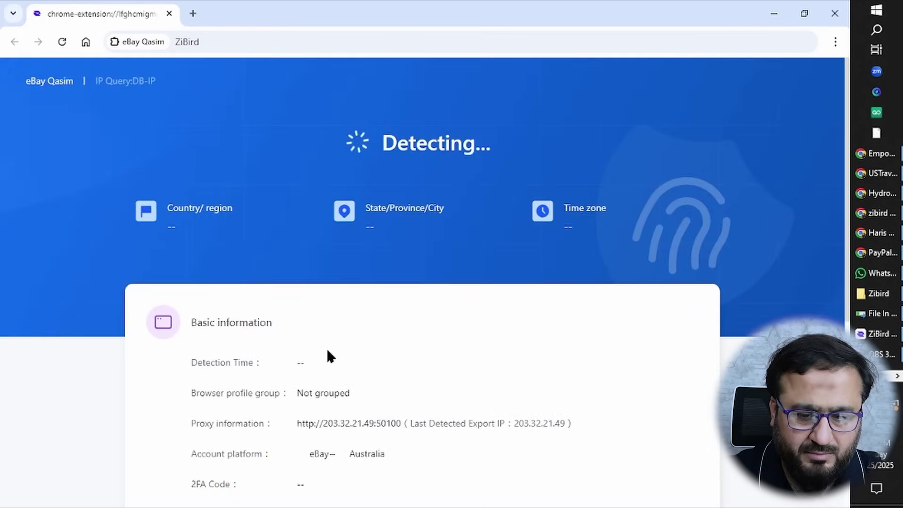
left_click(193, 13)
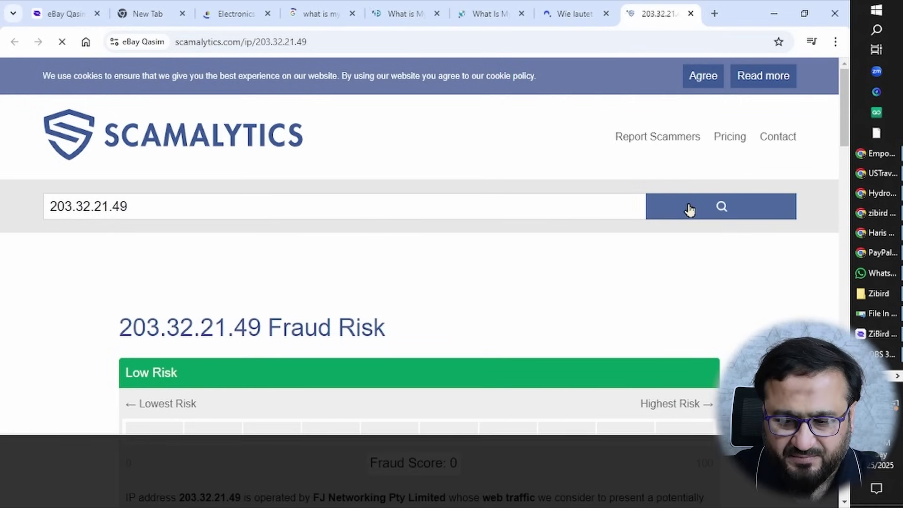
left_click(690, 209)
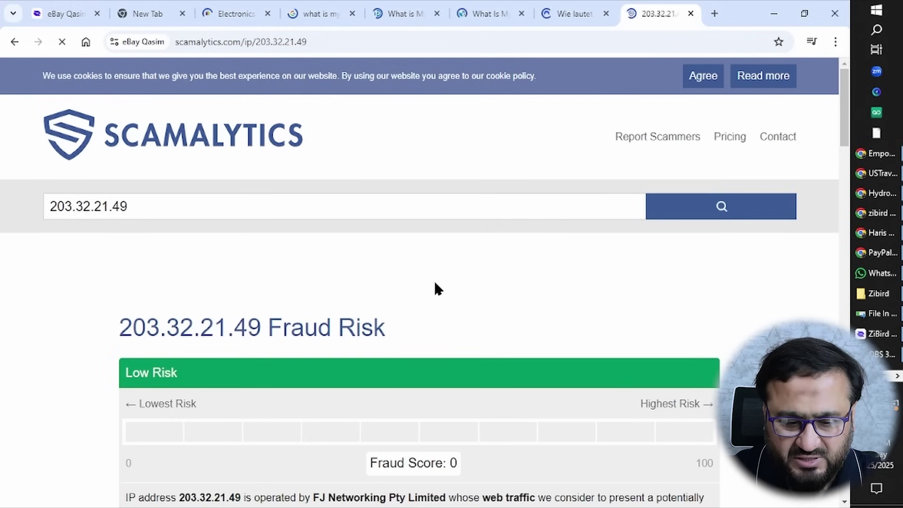
scroll(437, 288, "down", 3)
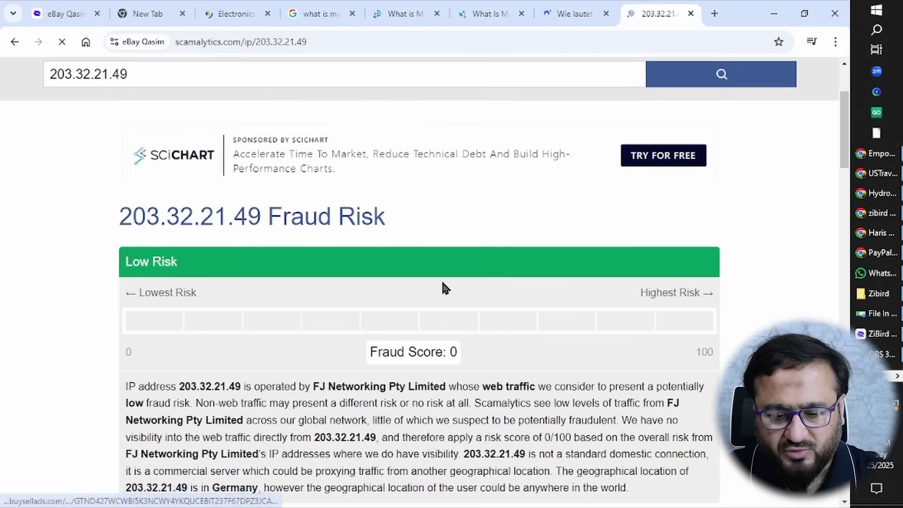
left_click_drag(360, 350, 476, 348)
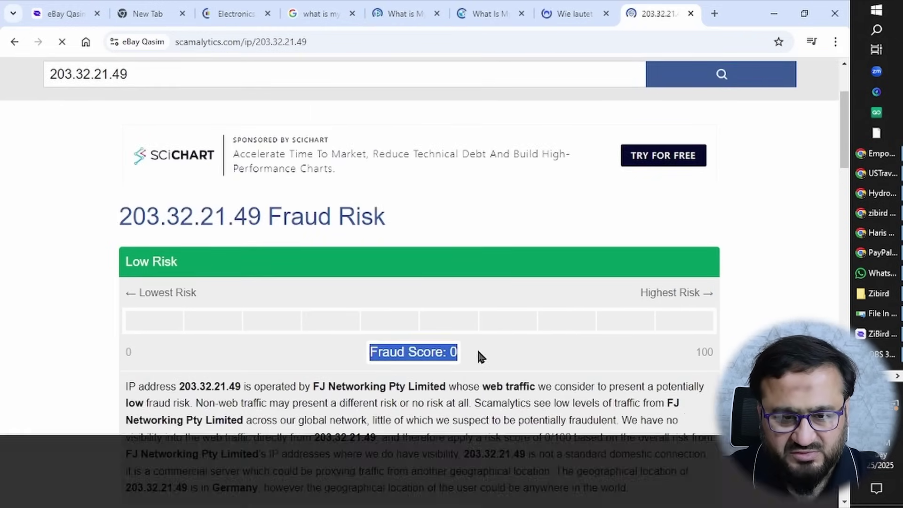
scroll(478, 351, "up", 1)
scroll(476, 353, "up", 3)
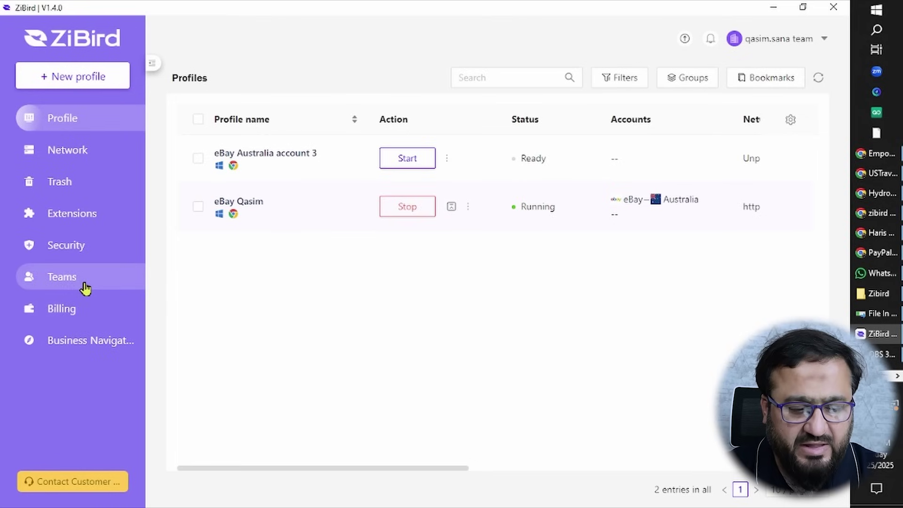
Bring up the Teams Invite Members form and review the member role list without choosing one.
left_click(85, 288)
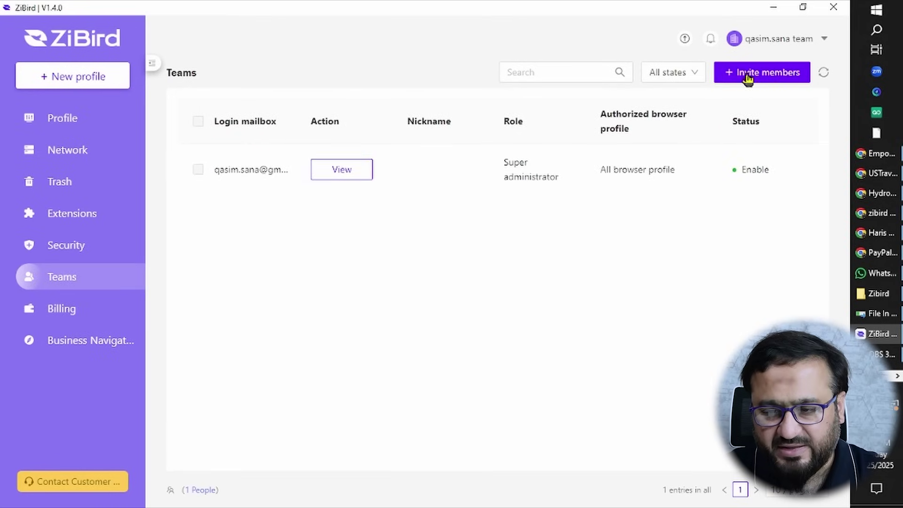
left_click(756, 74)
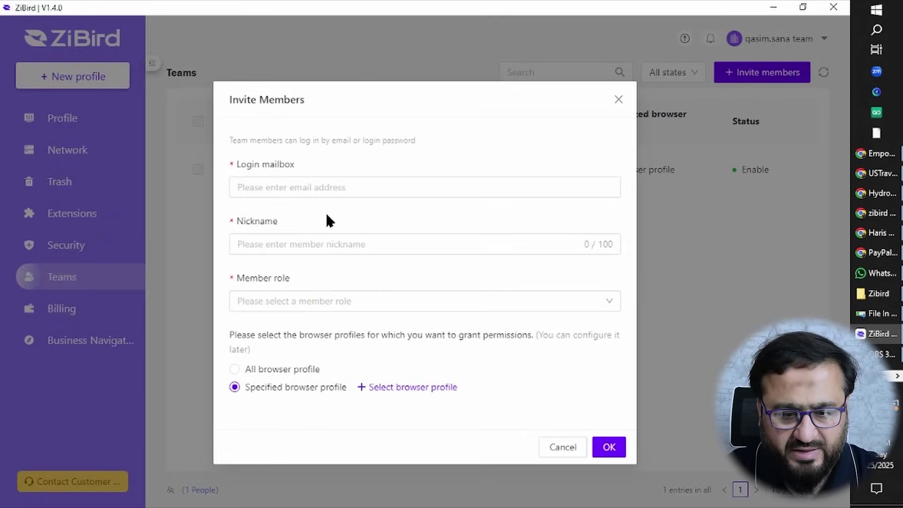
left_click(336, 187)
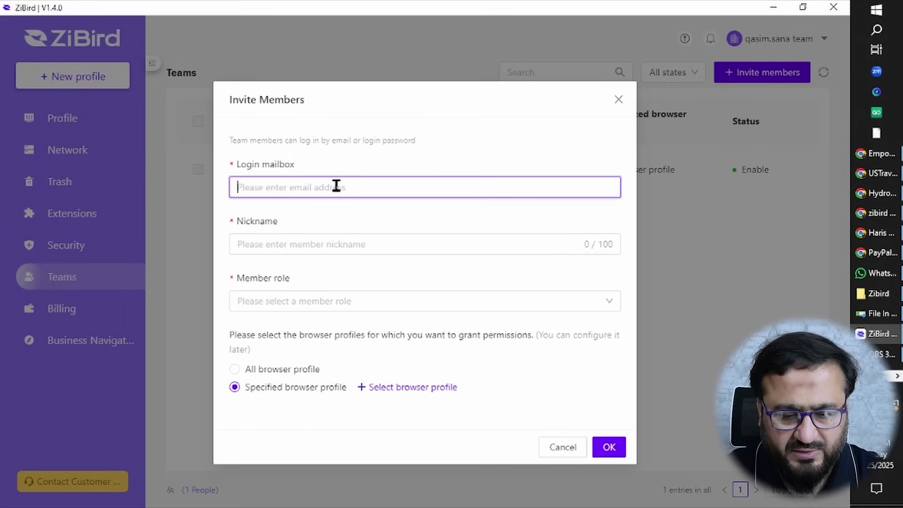
left_click(353, 246)
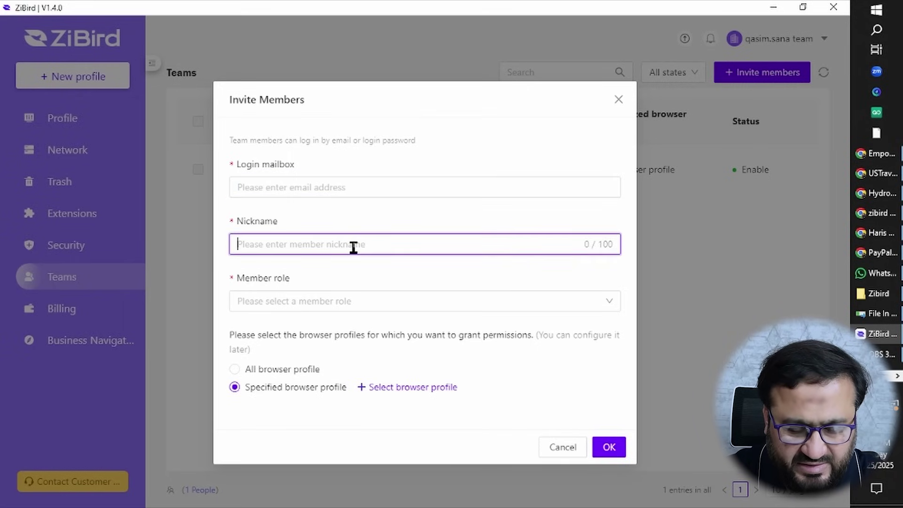
left_click(346, 307)
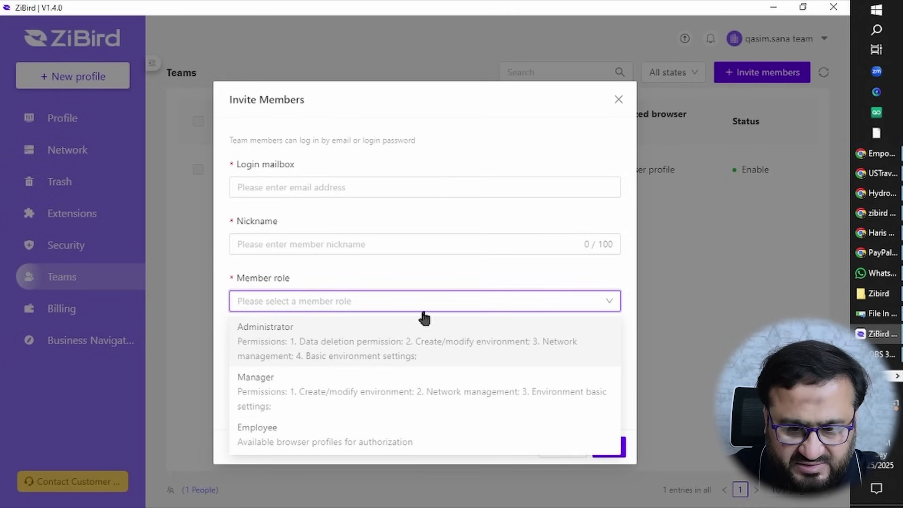
left_click(519, 103)
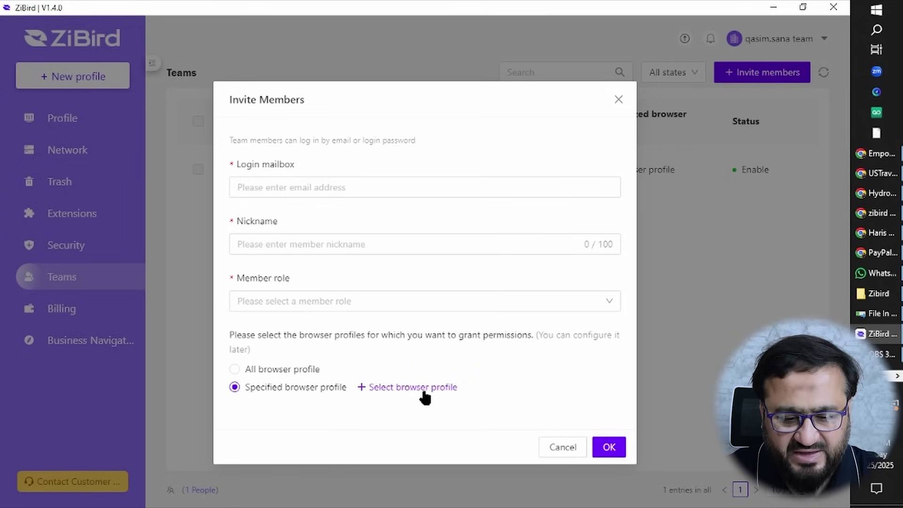
Enter the new member's login e-mail and the nickname QSR.
left_click(322, 190)
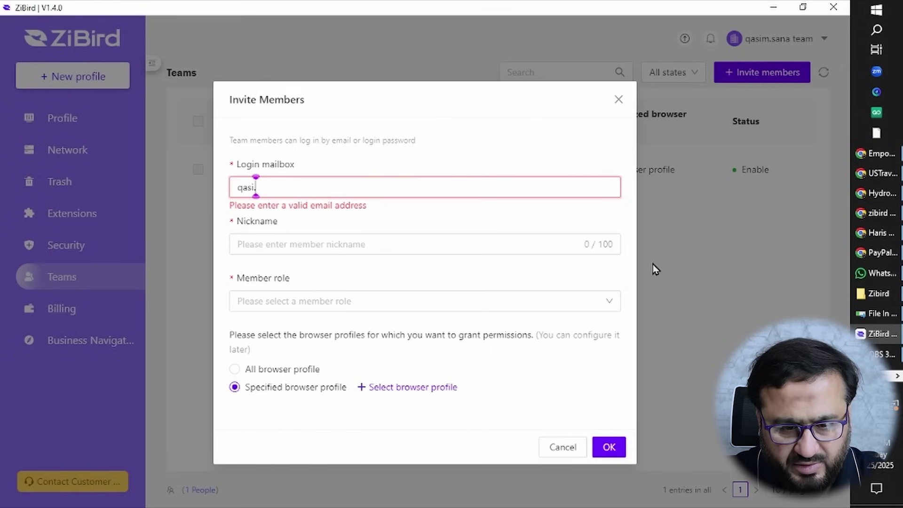
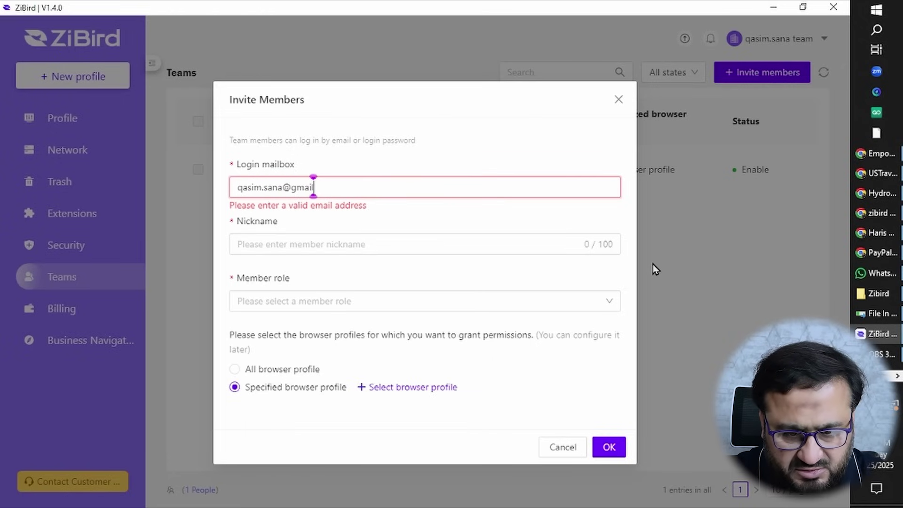
key("Tab")
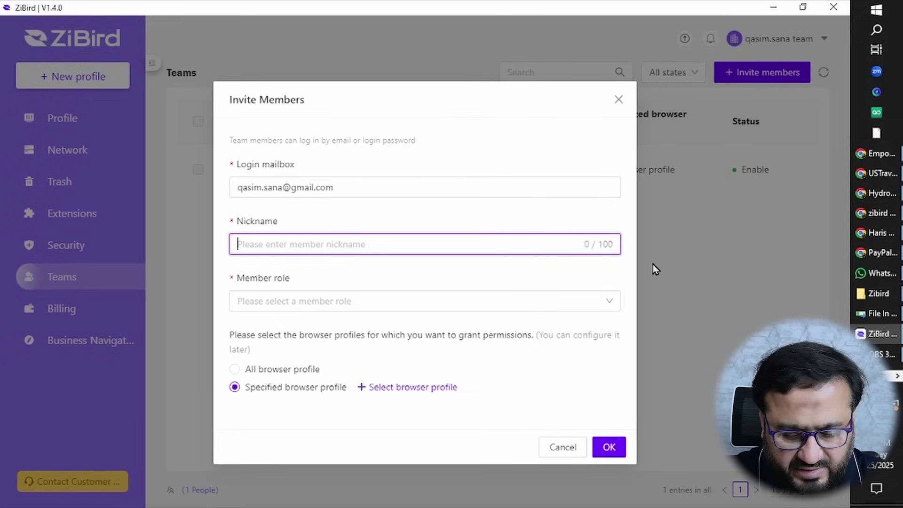
type("Q")
key("BackSpace")
type("QSR")
key("Tab")
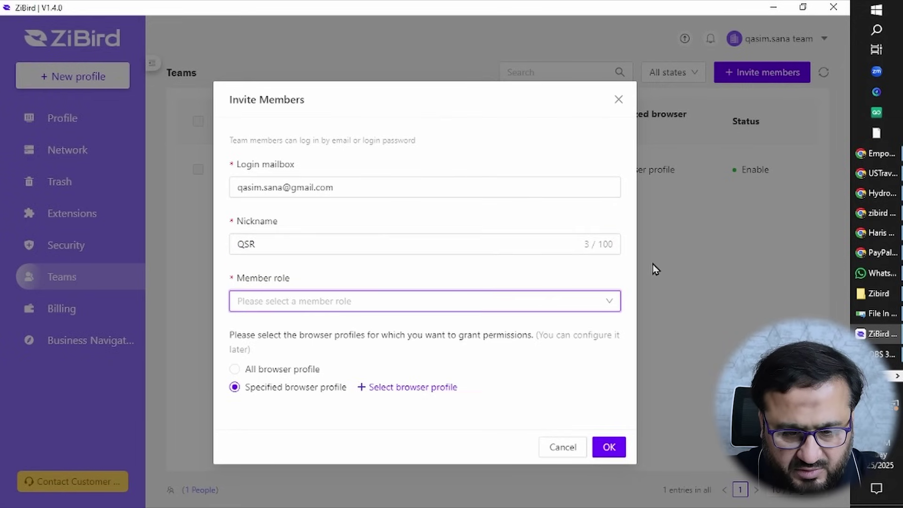
Make QSR an Administrator with access only to eBay Australia account 3, and send the invitation.
left_click(536, 307)
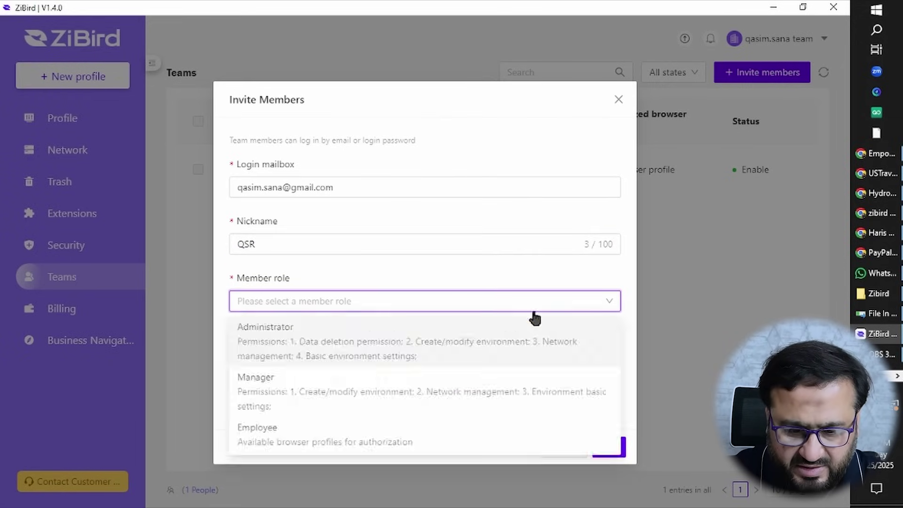
left_click(393, 357)
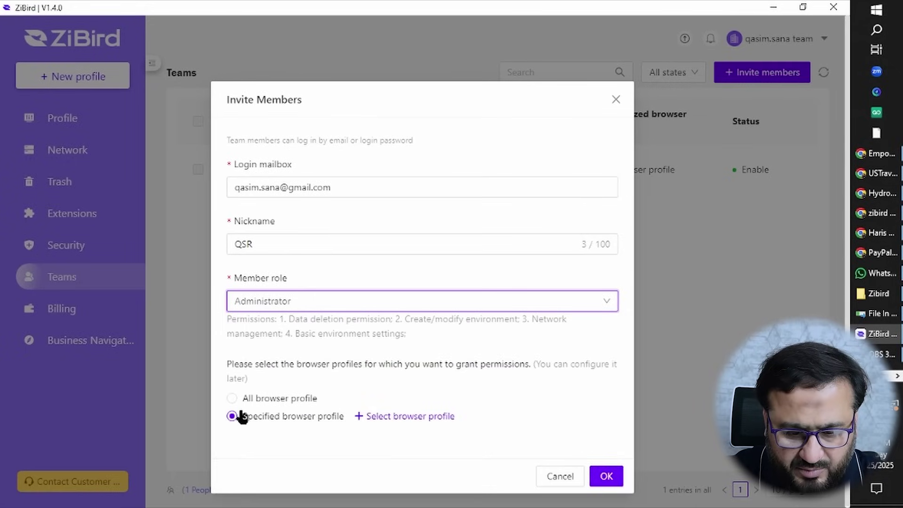
left_click(232, 398)
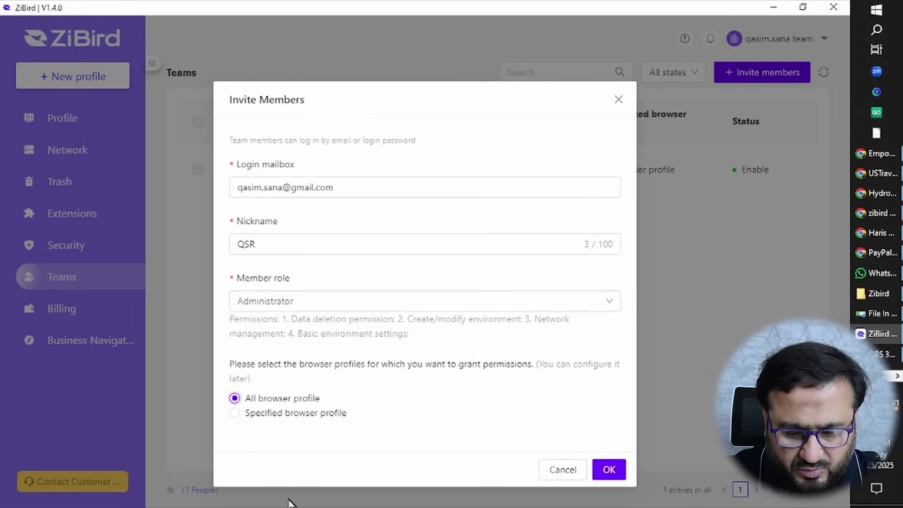
left_click(234, 415)
left_click(378, 415)
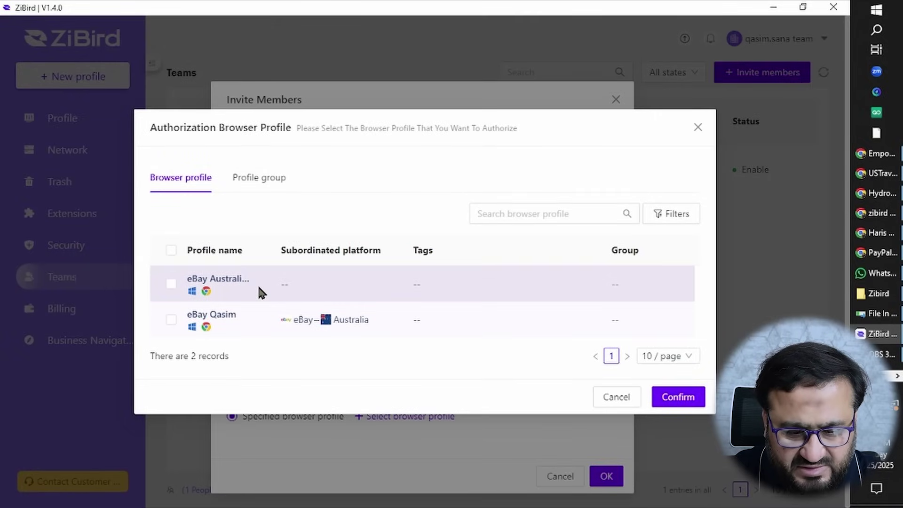
left_click(171, 284)
left_click(676, 399)
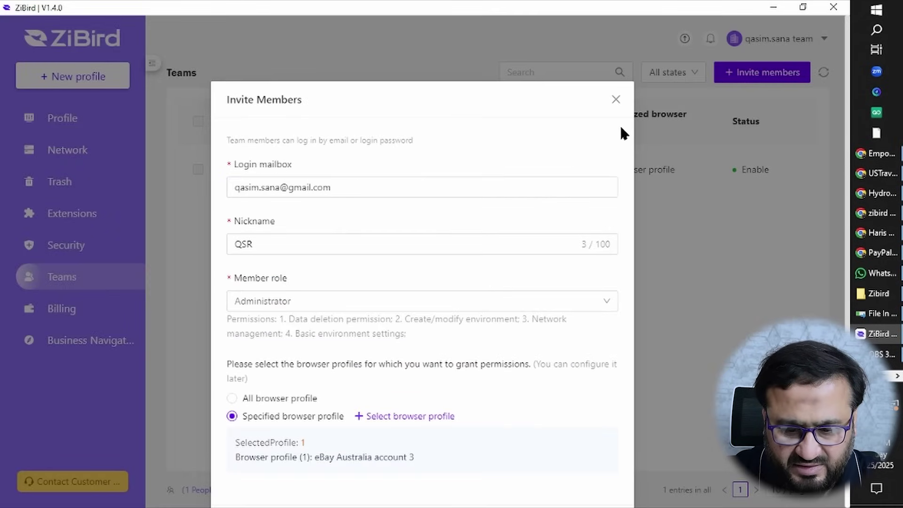
scroll(551, 379, "down", 1)
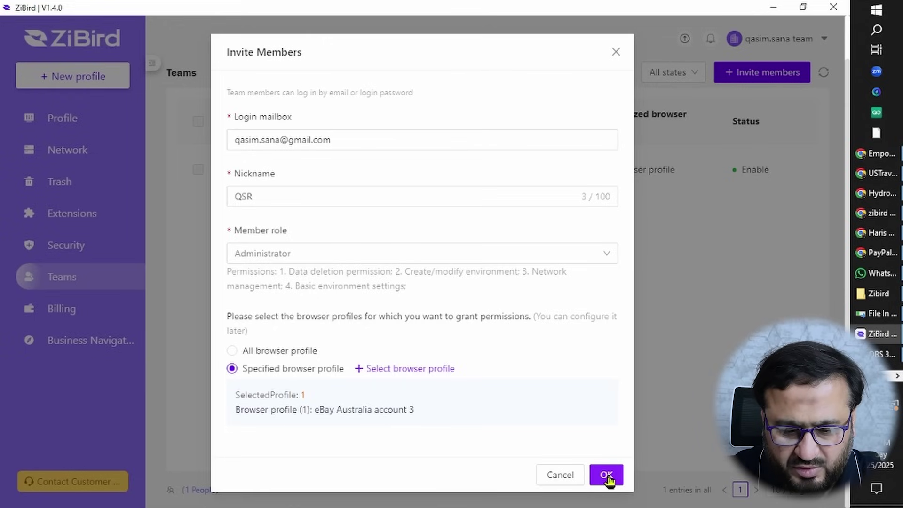
left_click(560, 476)
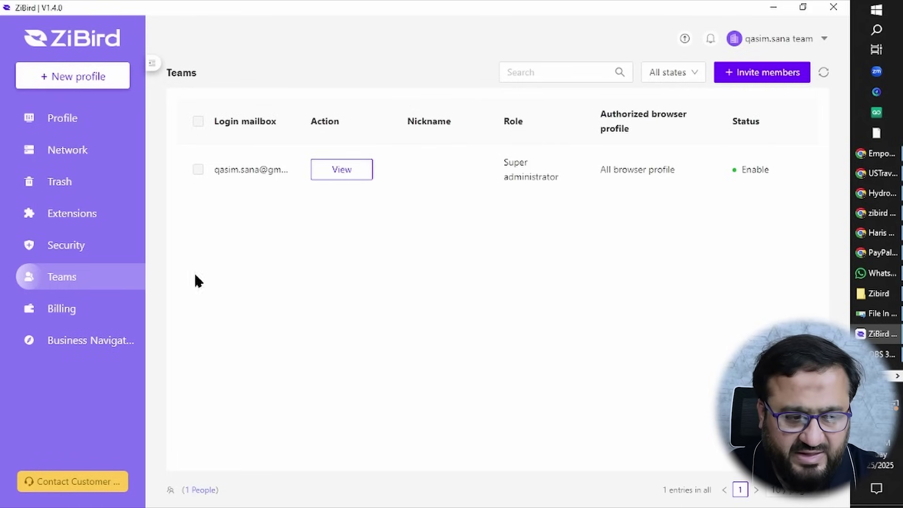
Preview the New profile form, then return to the Profiles list showing both profiles.
left_click(82, 123)
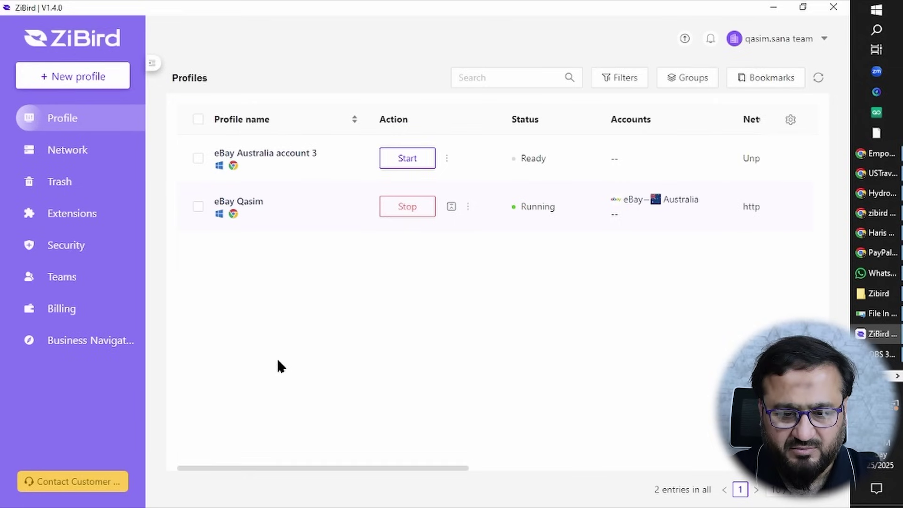
left_click(84, 85)
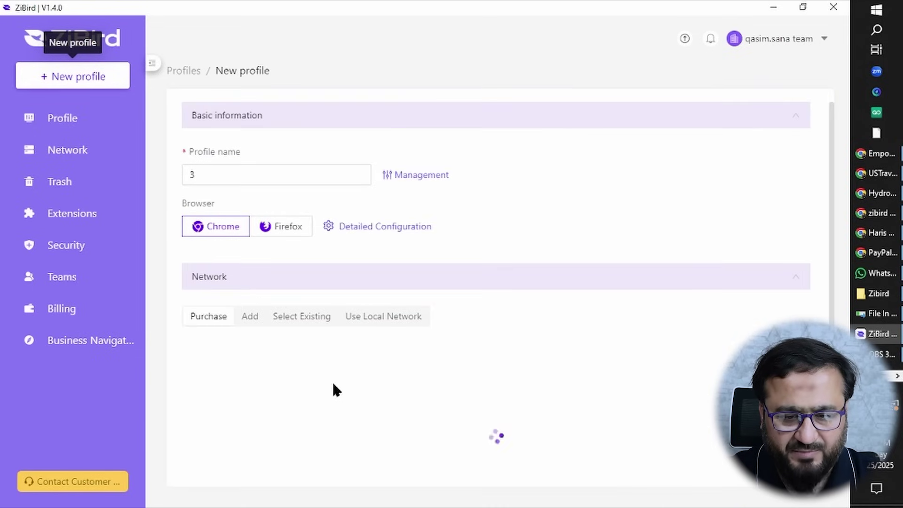
scroll(502, 388, "down", 7)
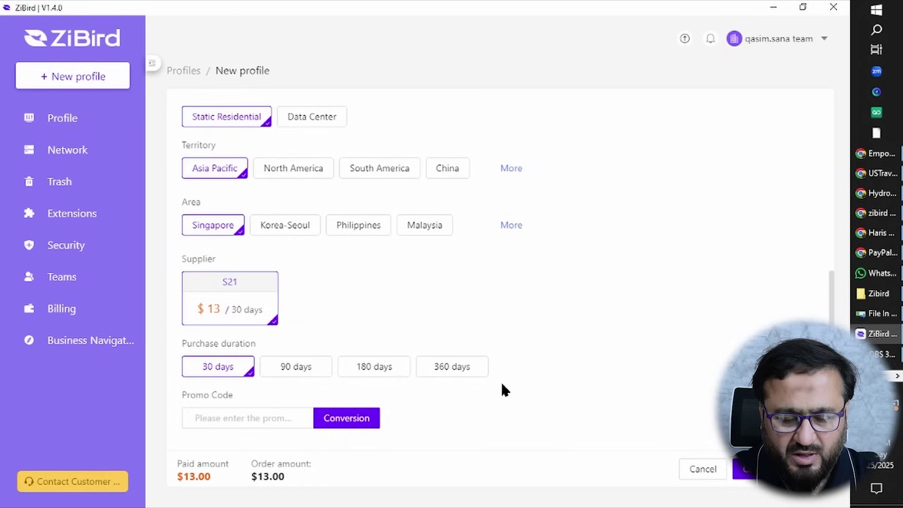
scroll(505, 390, "up", 7)
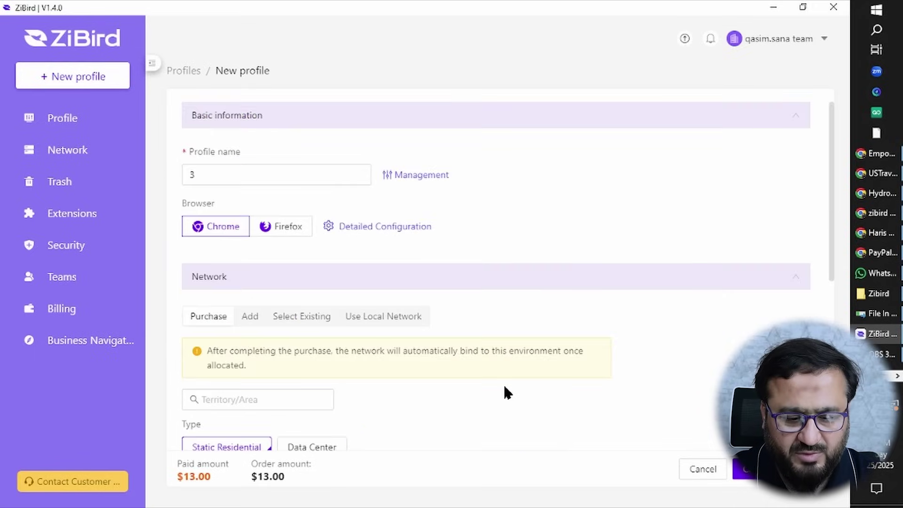
left_click(78, 126)
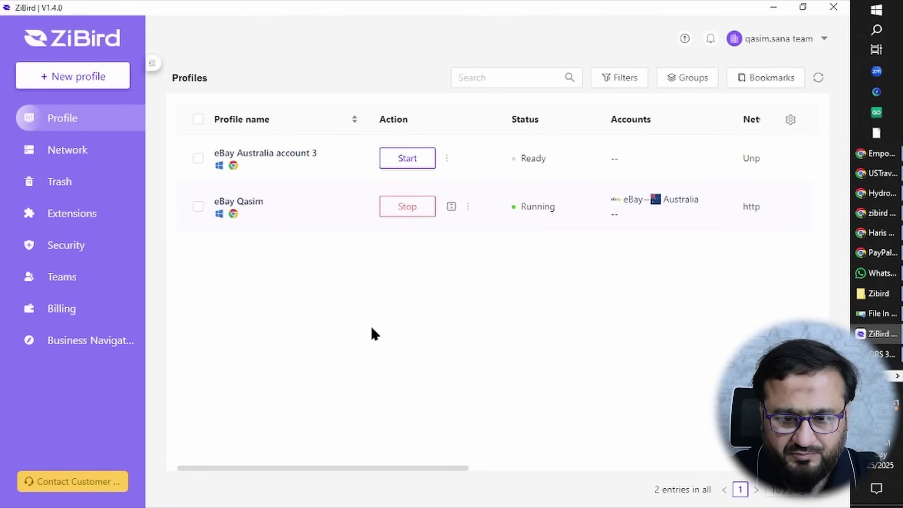
Check eBay Australia account 3's Authorized member option, then show the WhatsApp and Zalo support contacts.
left_click(447, 160)
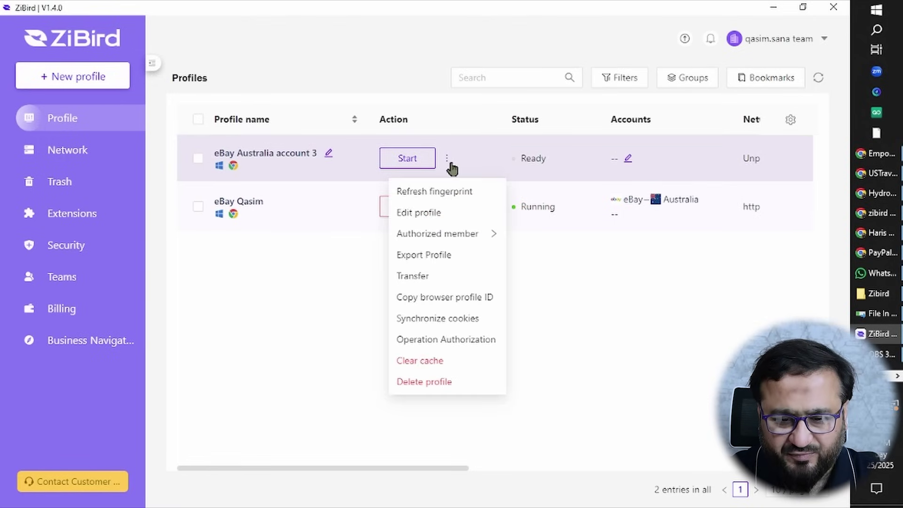
mouse_move(446, 162)
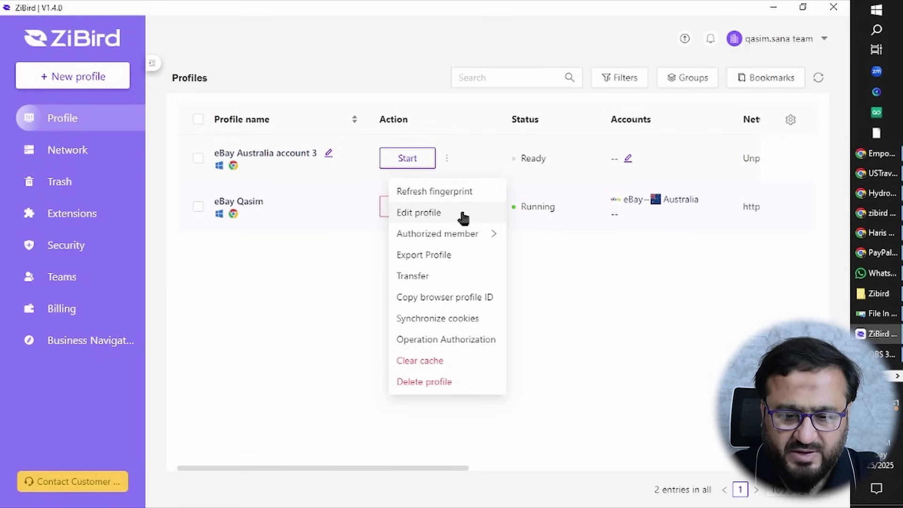
mouse_move(482, 244)
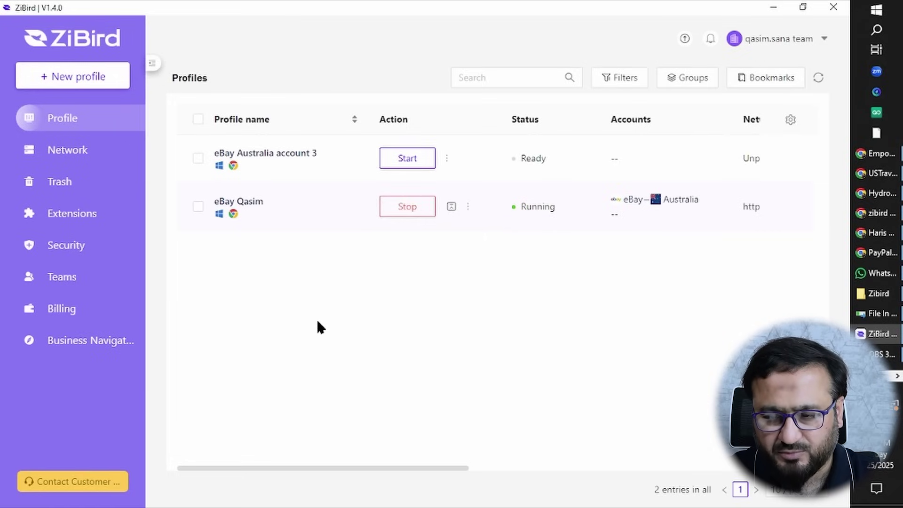
mouse_move(88, 488)
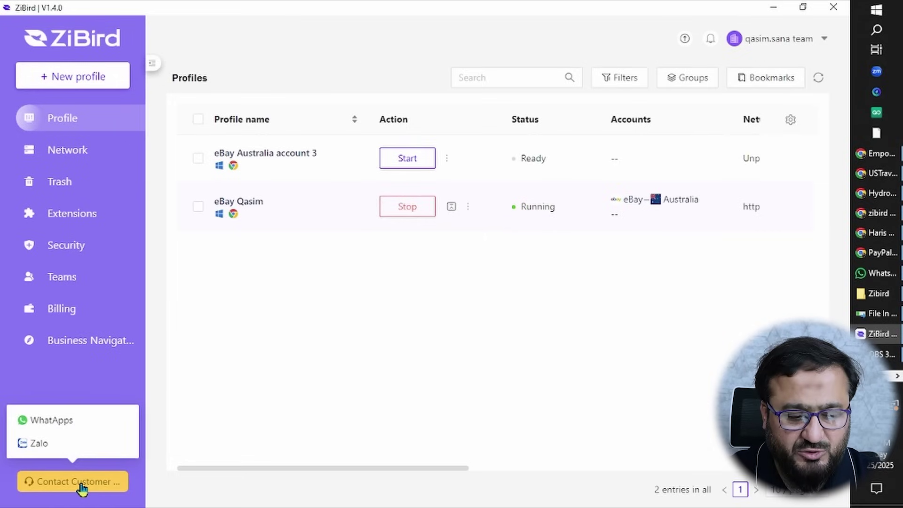